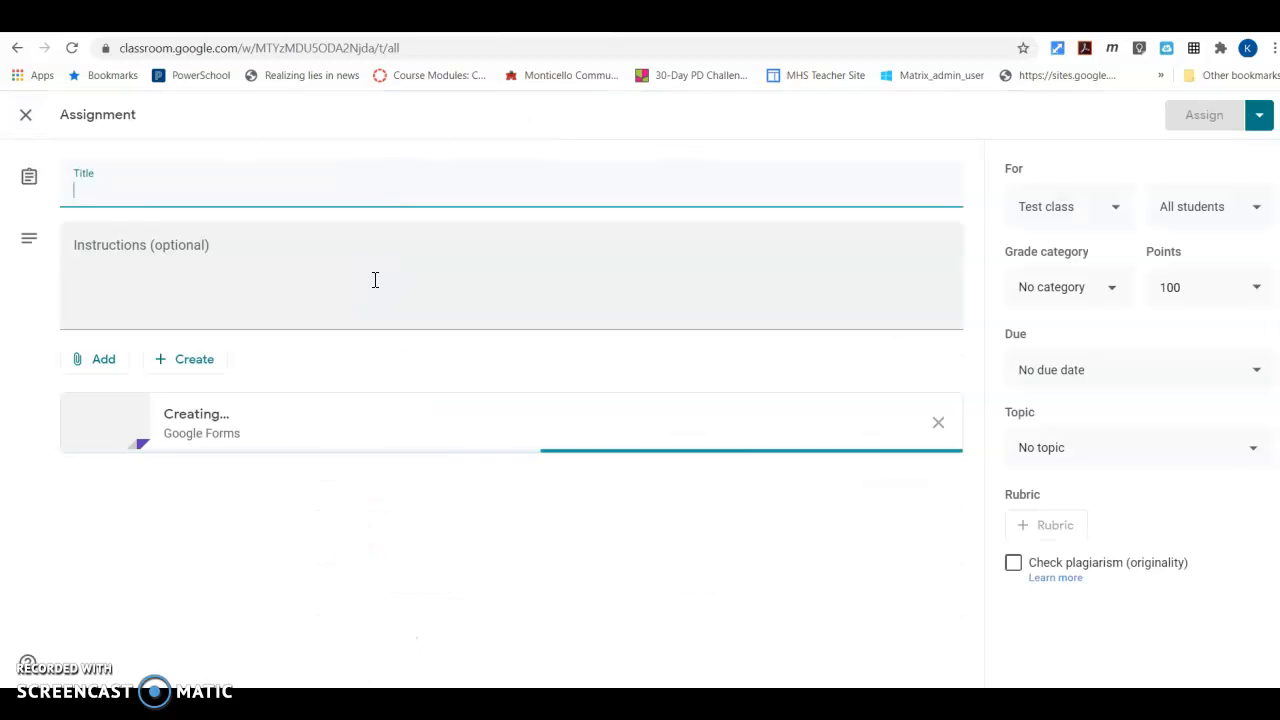
Title the assignment "Favorites" and enter the instructions "Please answer the questions about our Favorites."
click(314, 380)
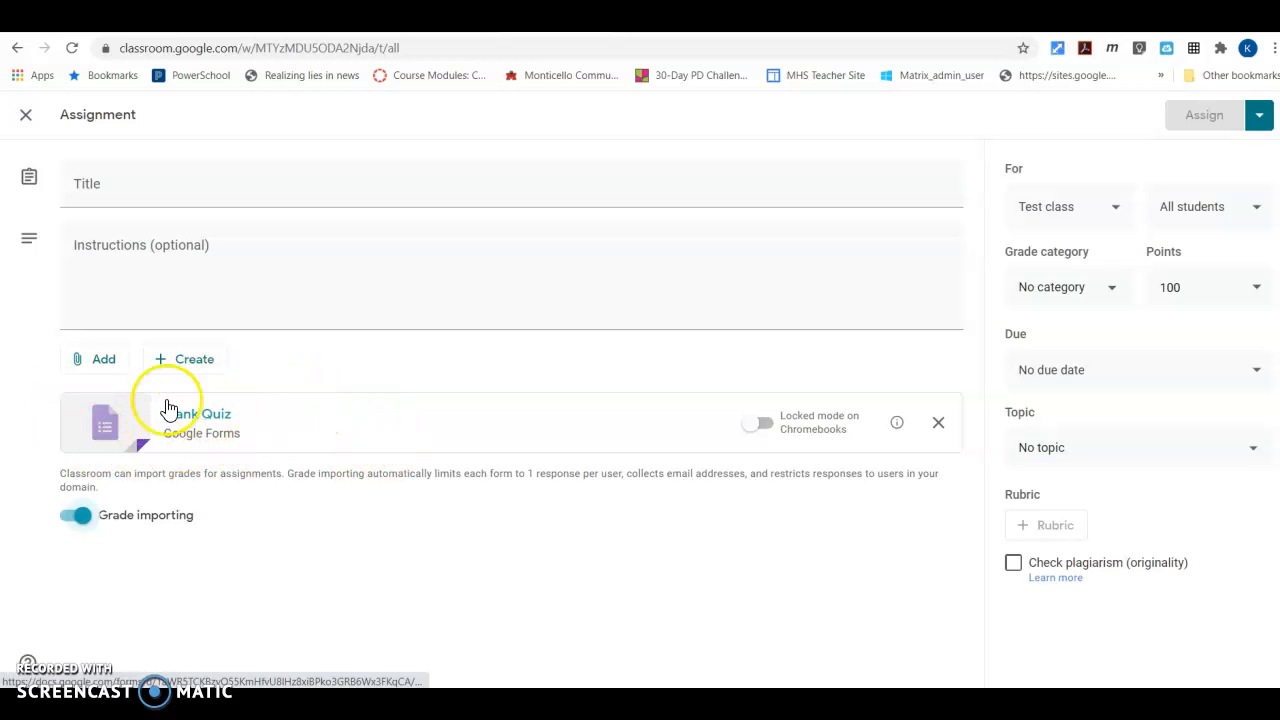
click(88, 190)
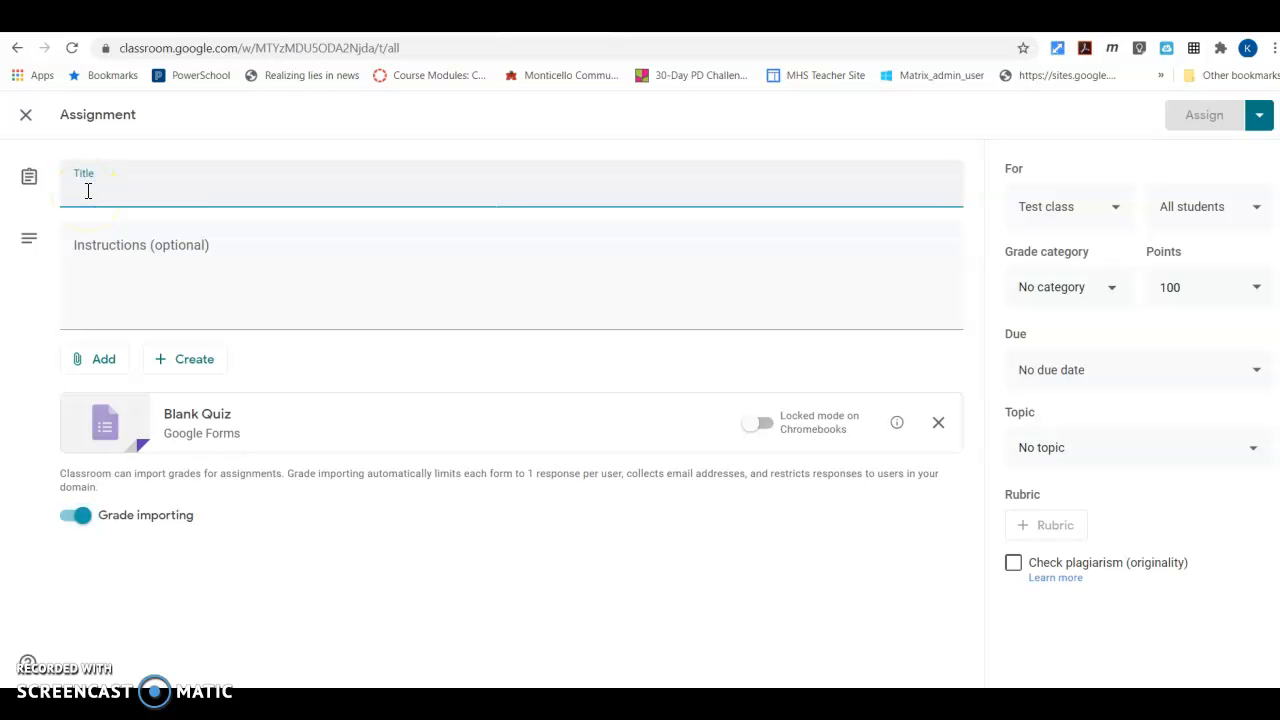
text(Fo)
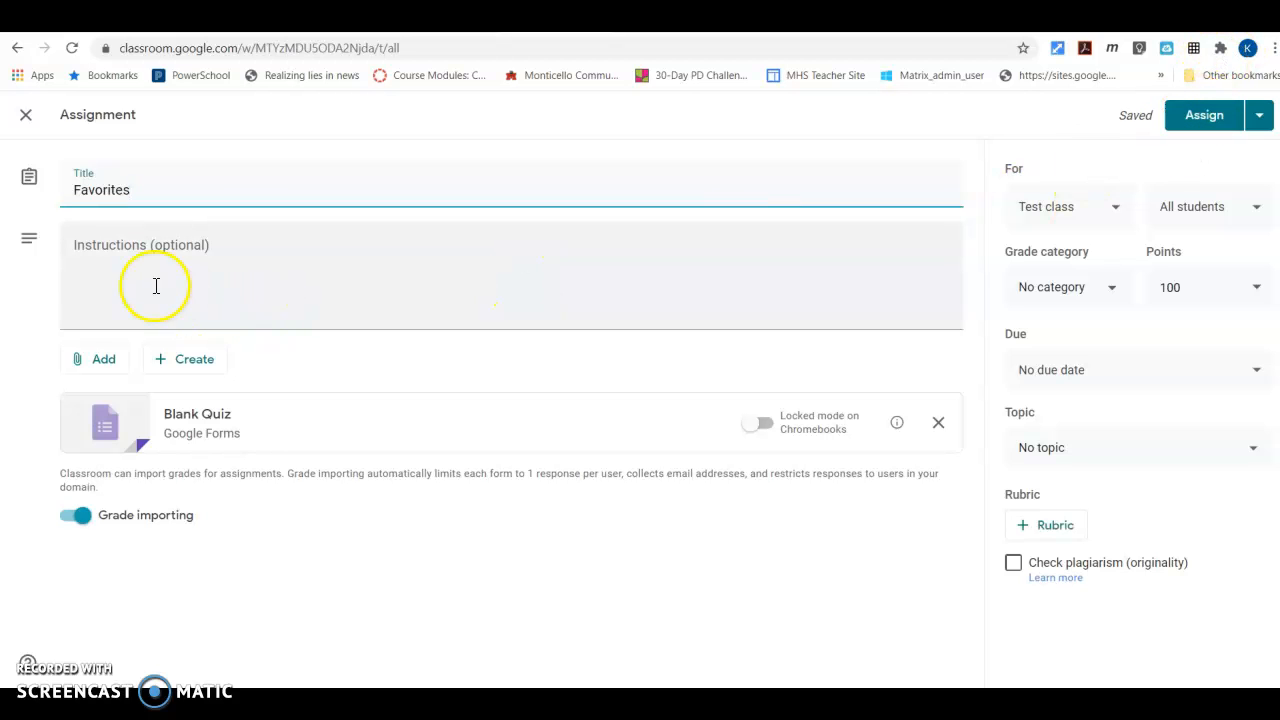
click(144, 259)
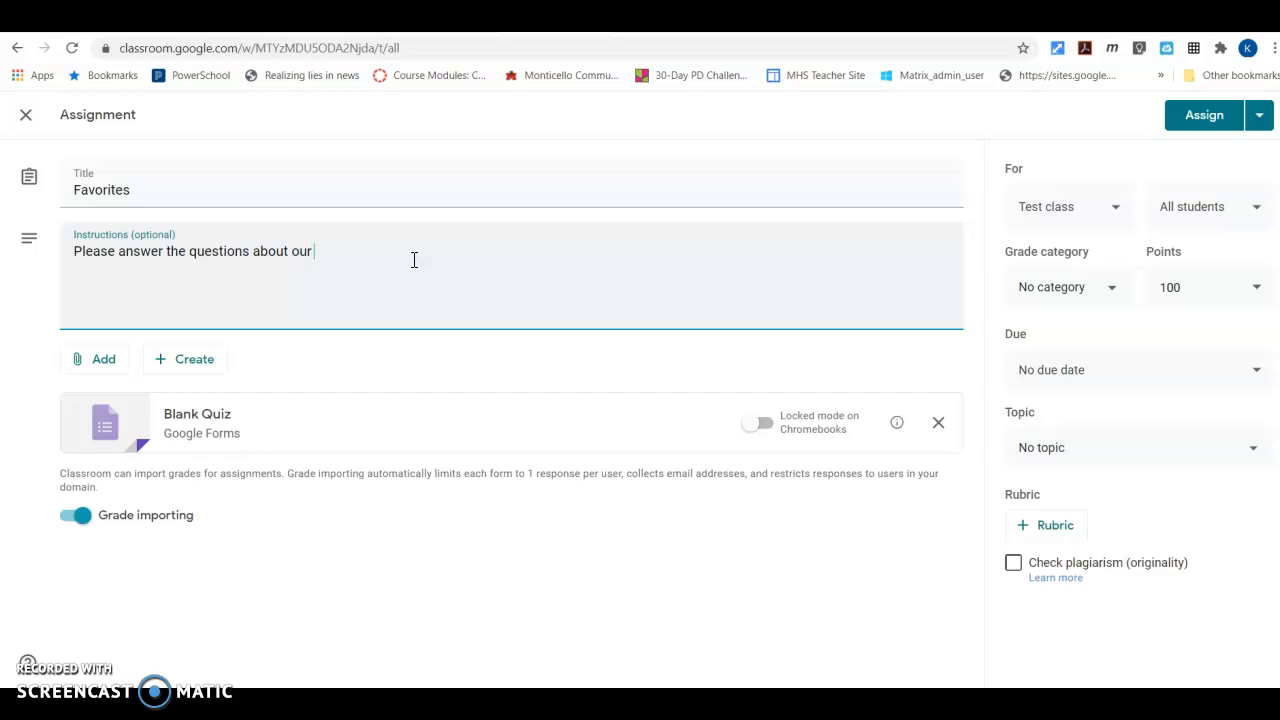
text(vorites.)
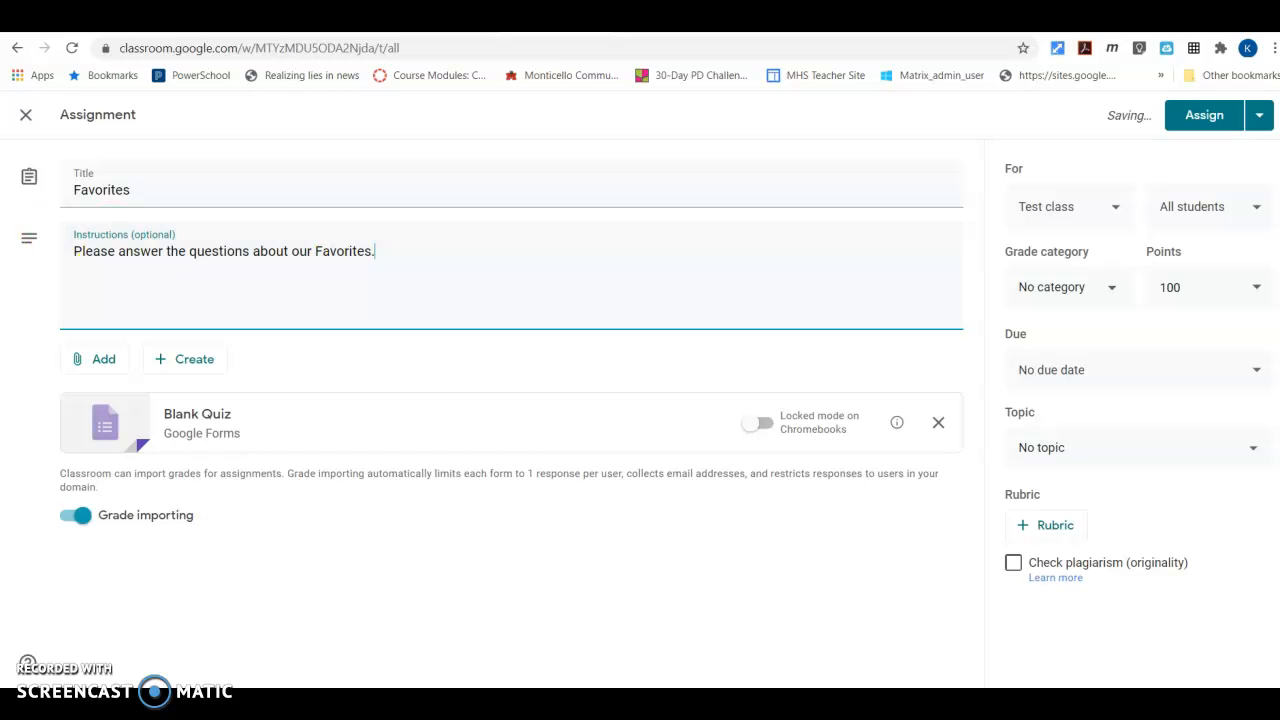
Open the attached Blank Quiz form and set its heading to "Favorites"
click(205, 420)
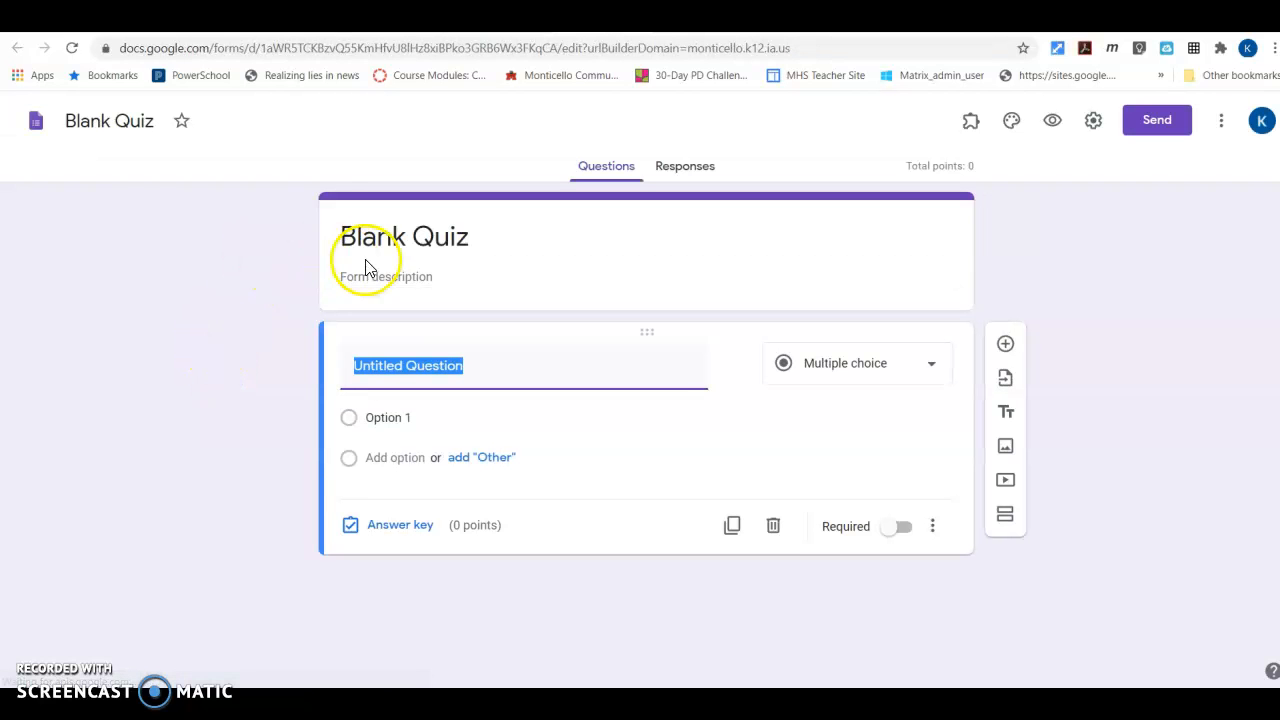
click(368, 238)
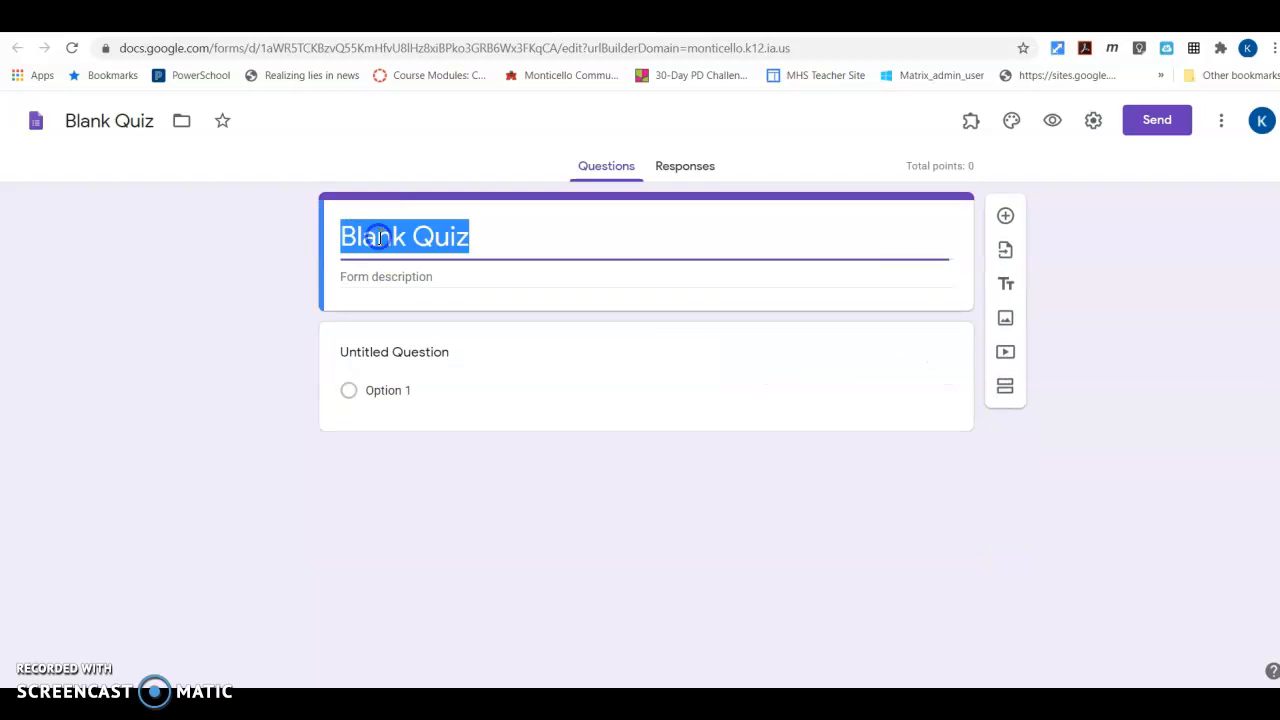
text(Favorites)
Rename the form file from its default name to "Favorties"
click(112, 118)
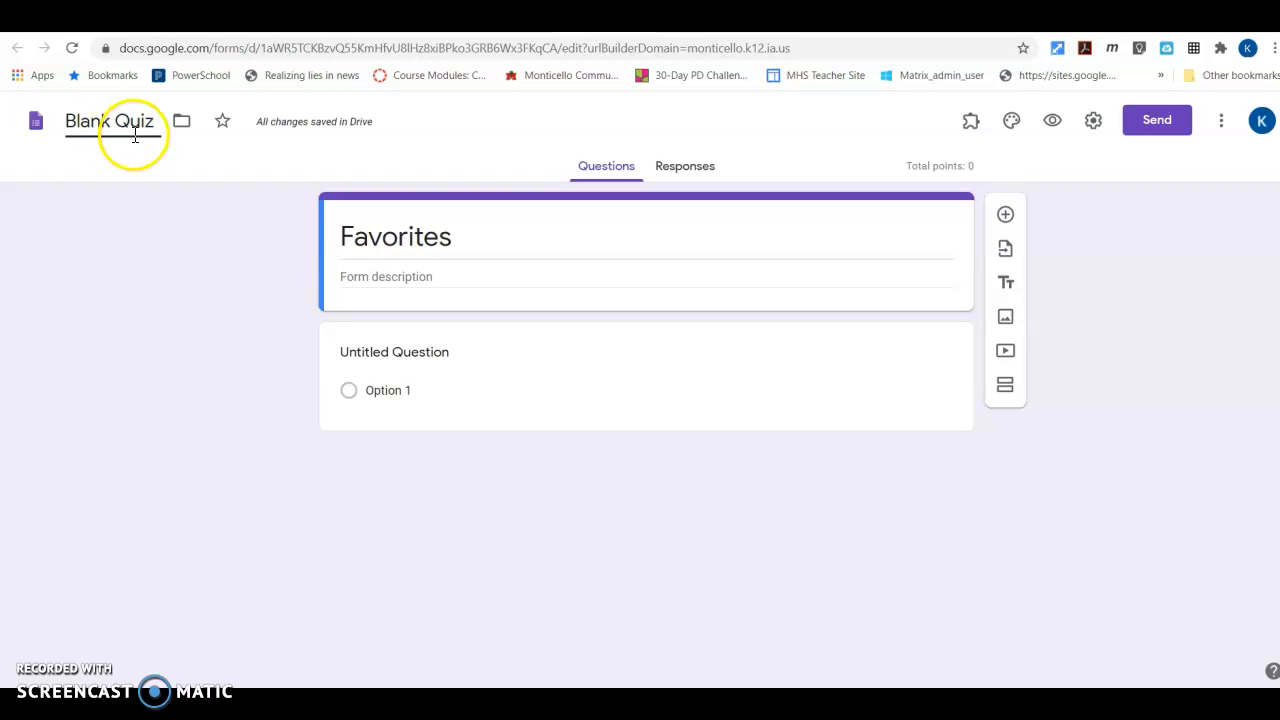
click(162, 122)
drag(154, 120, 70, 120)
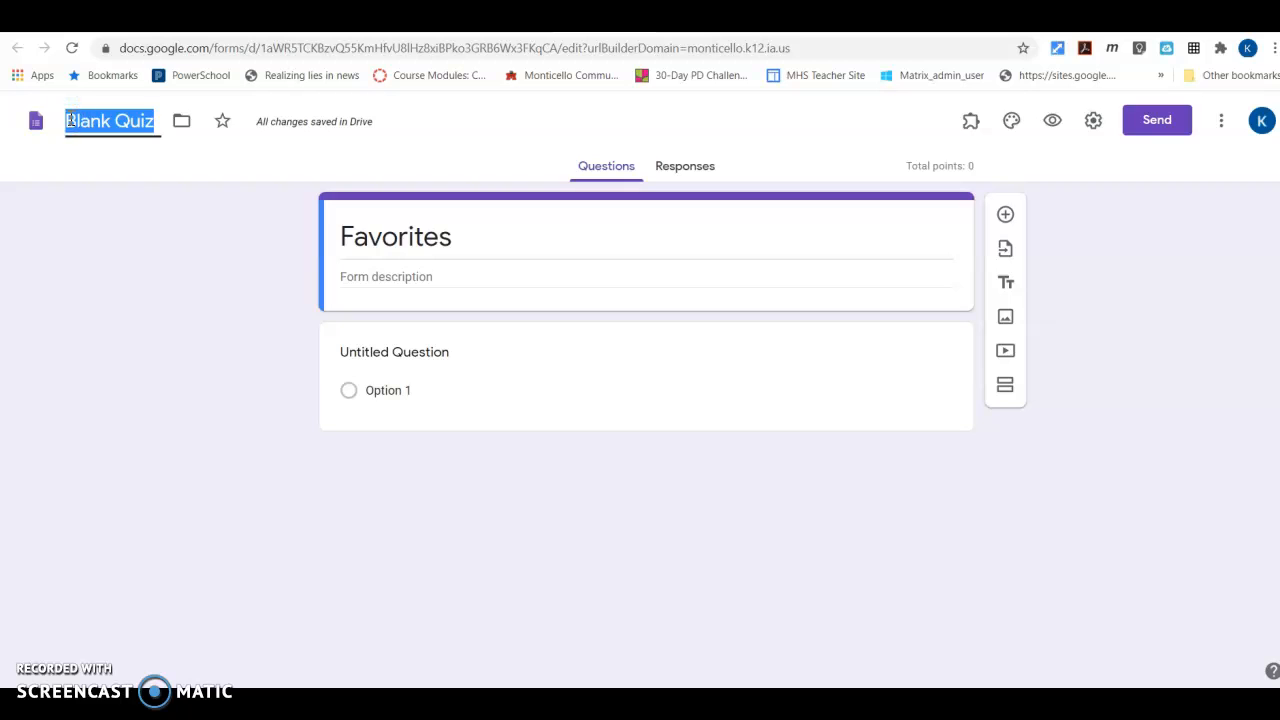
text(Favorties)
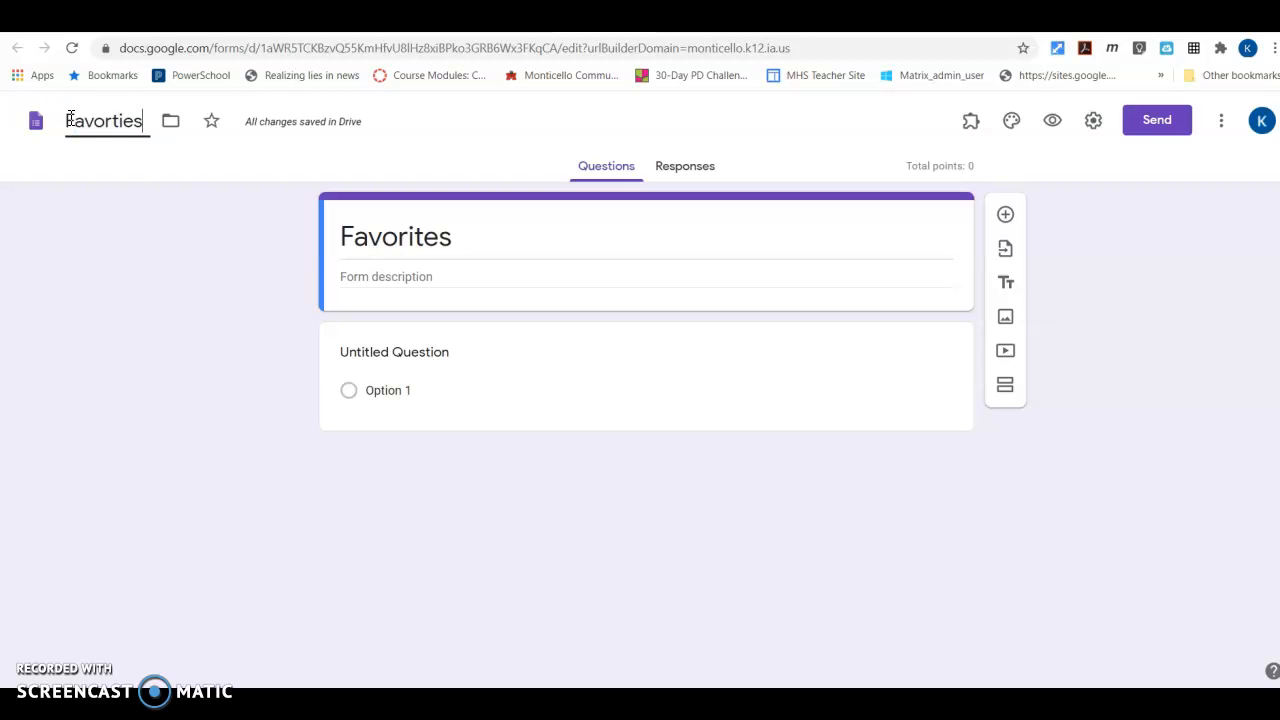
Enter the first question "What color is the Grinch" and insert the green hand holding a red ornament from a Google image search for "grinch"
click(350, 357)
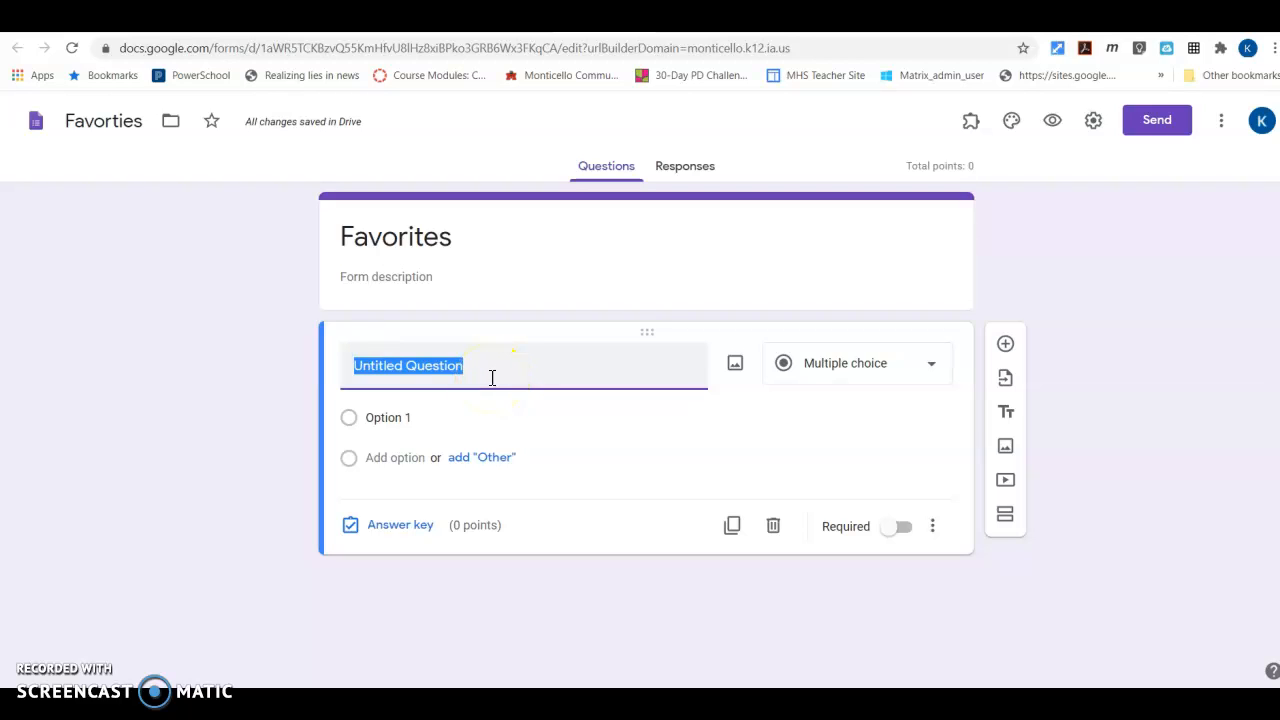
text(What color is the Grinch)
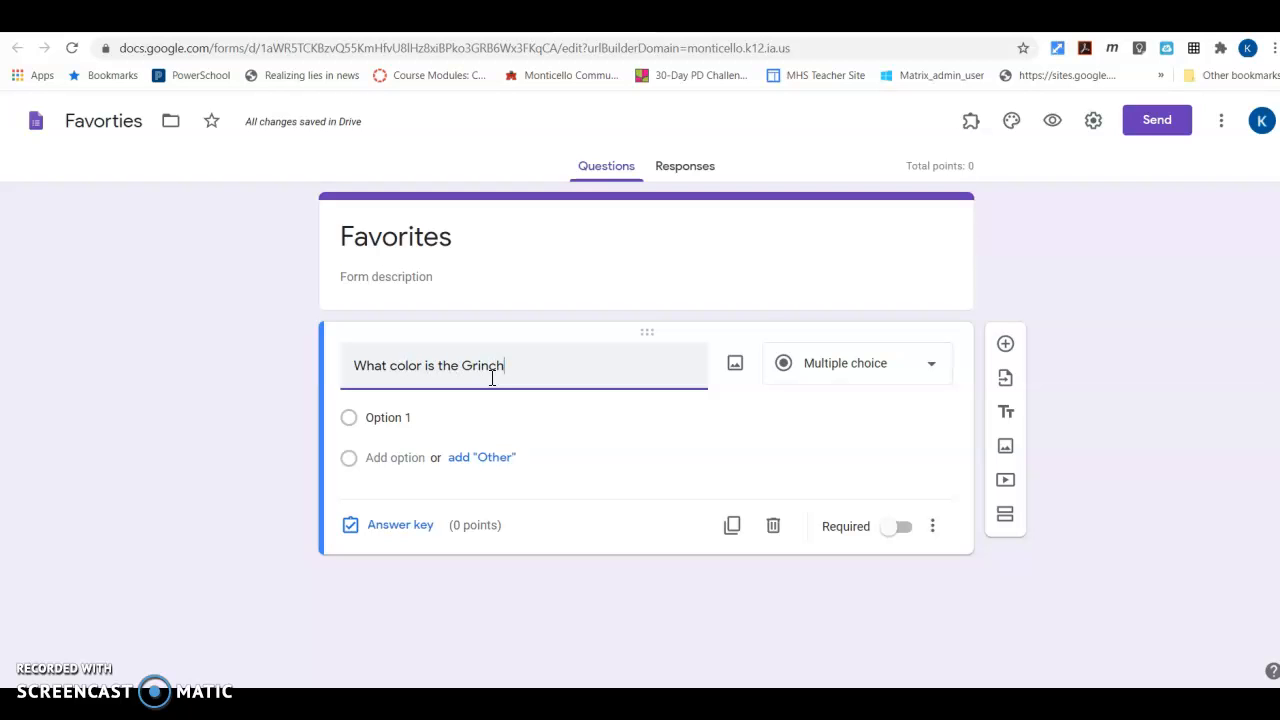
click(740, 371)
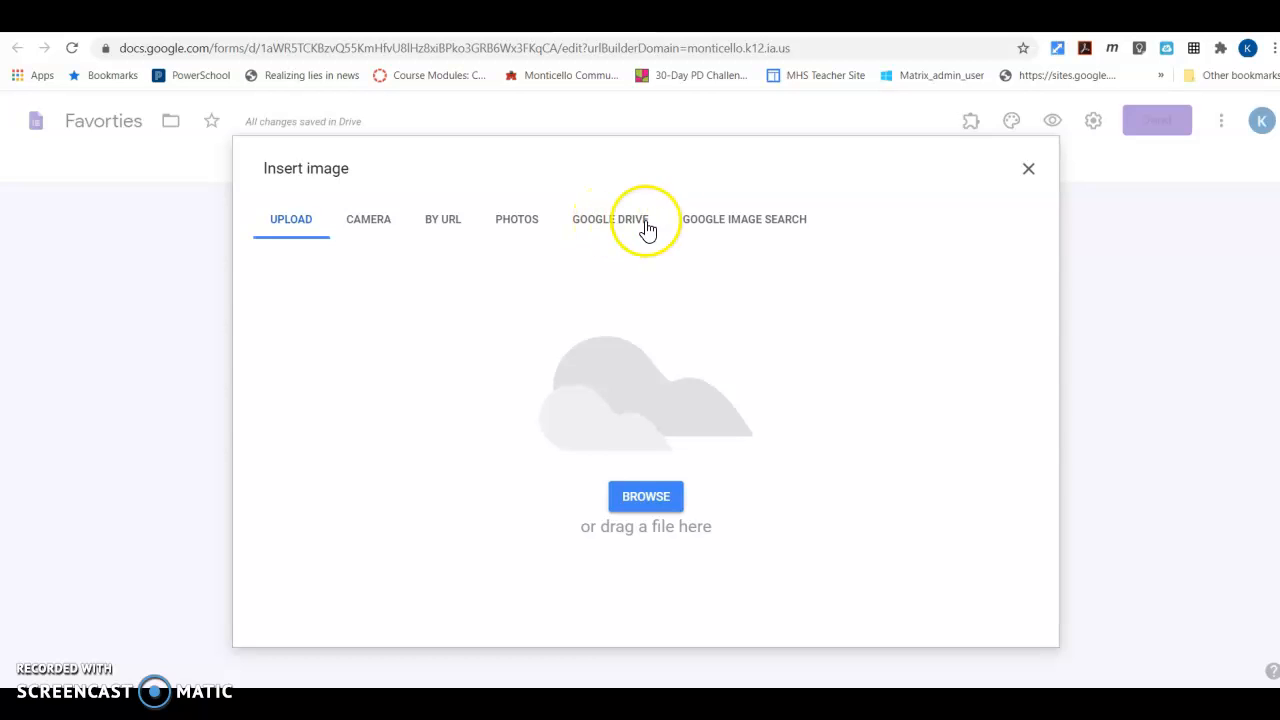
click(729, 221)
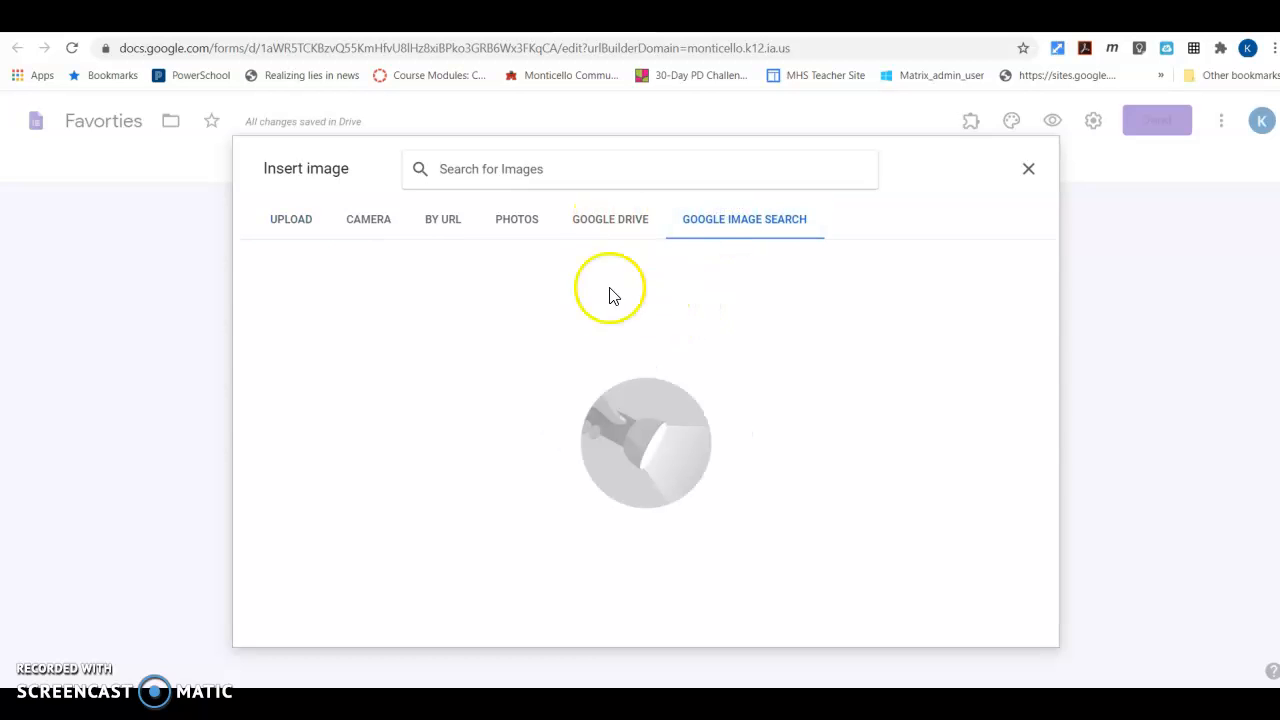
text(grinch)
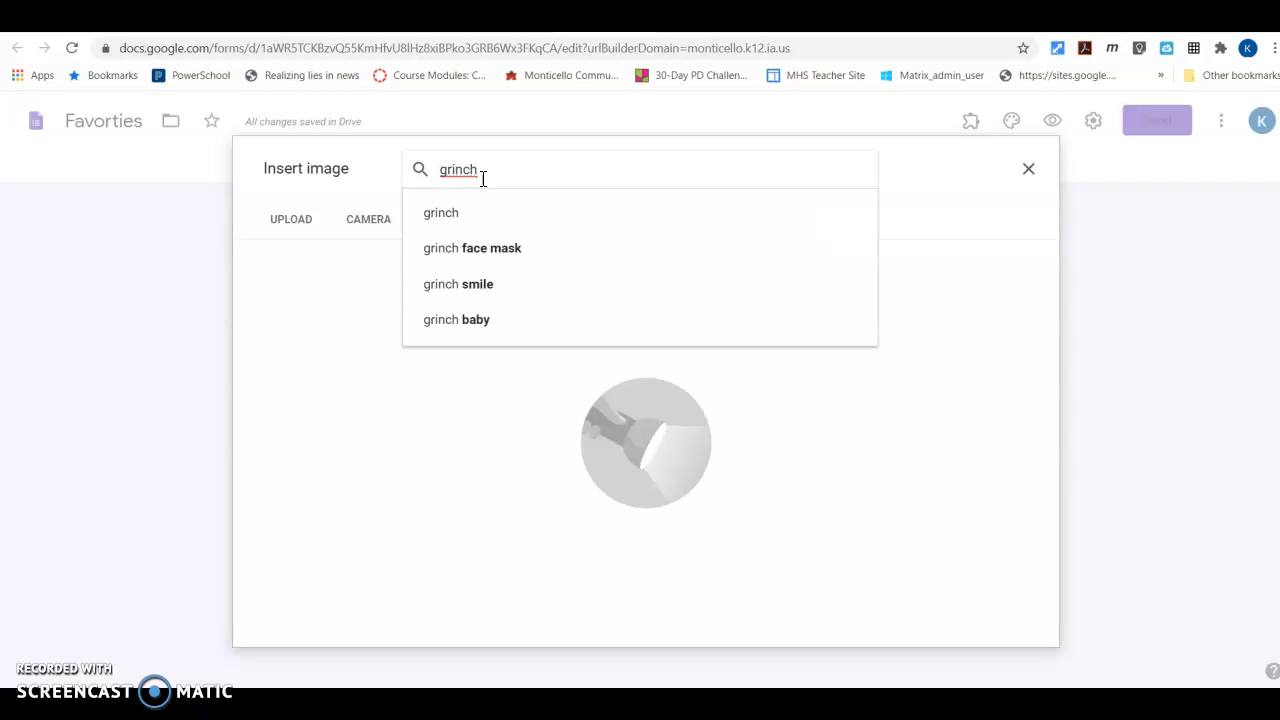
key(Return)
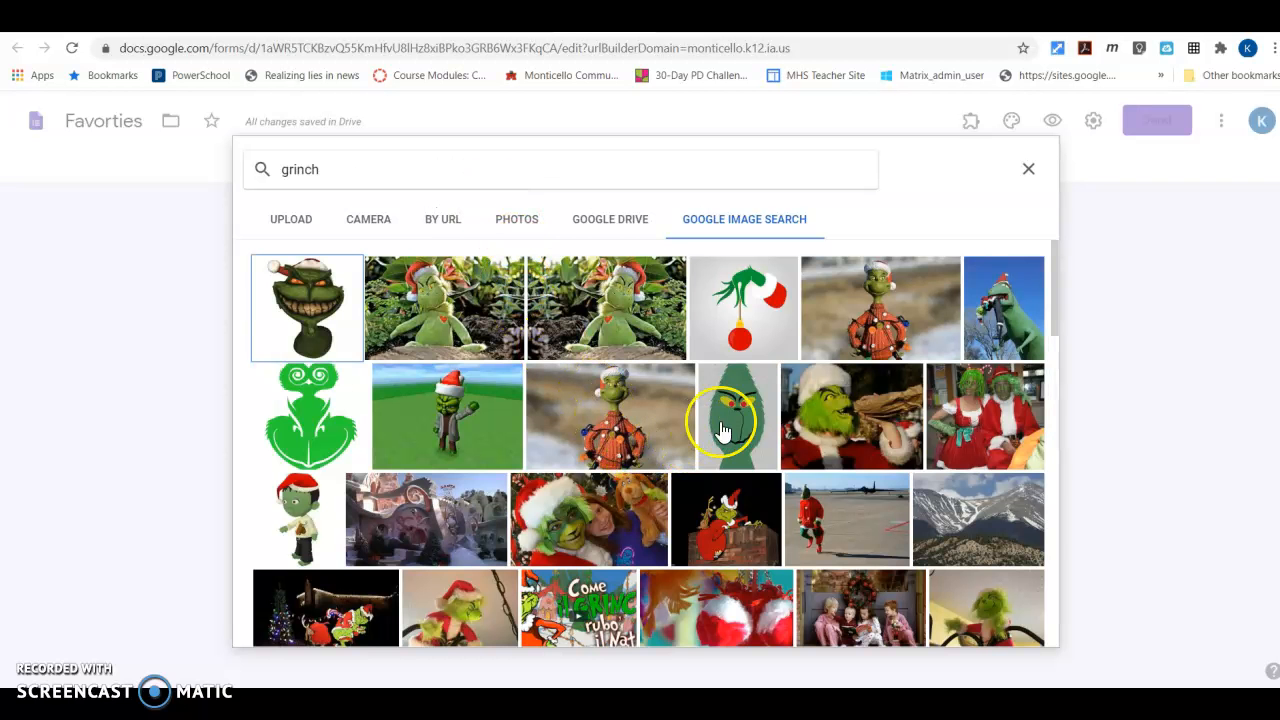
scroll(760, 410, down, 1)
scroll(772, 380, up, 1)
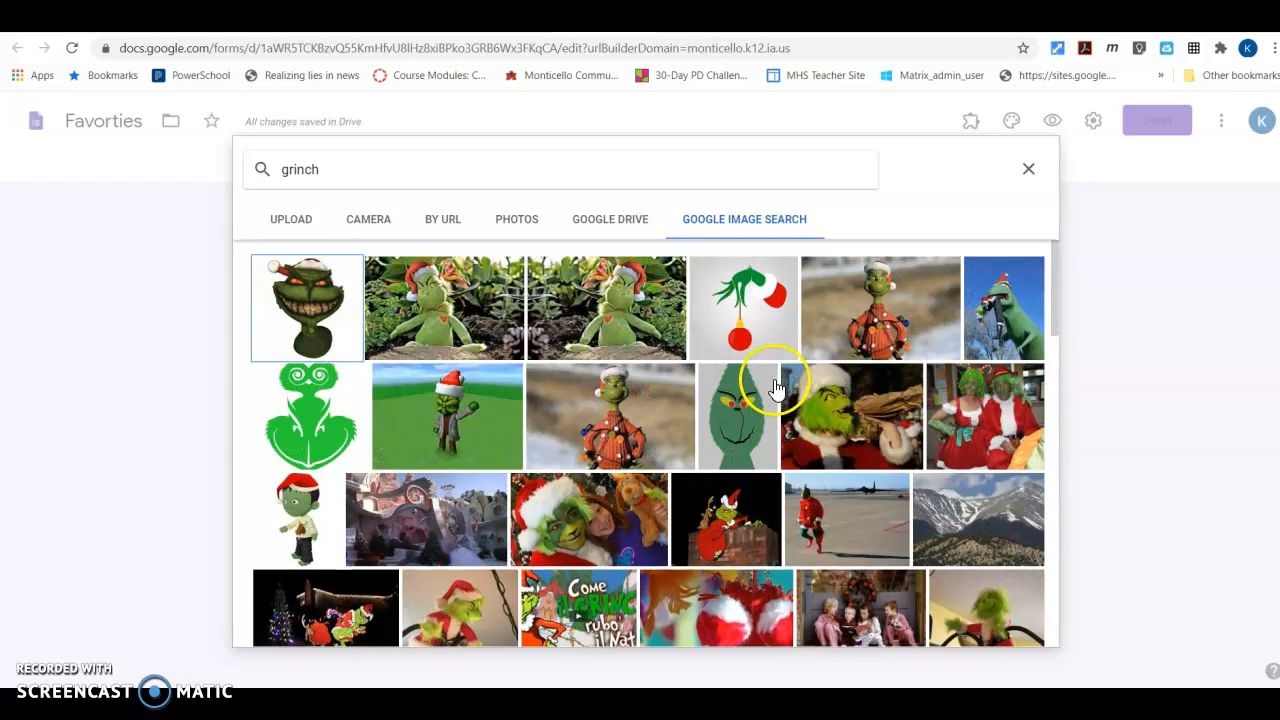
click(753, 343)
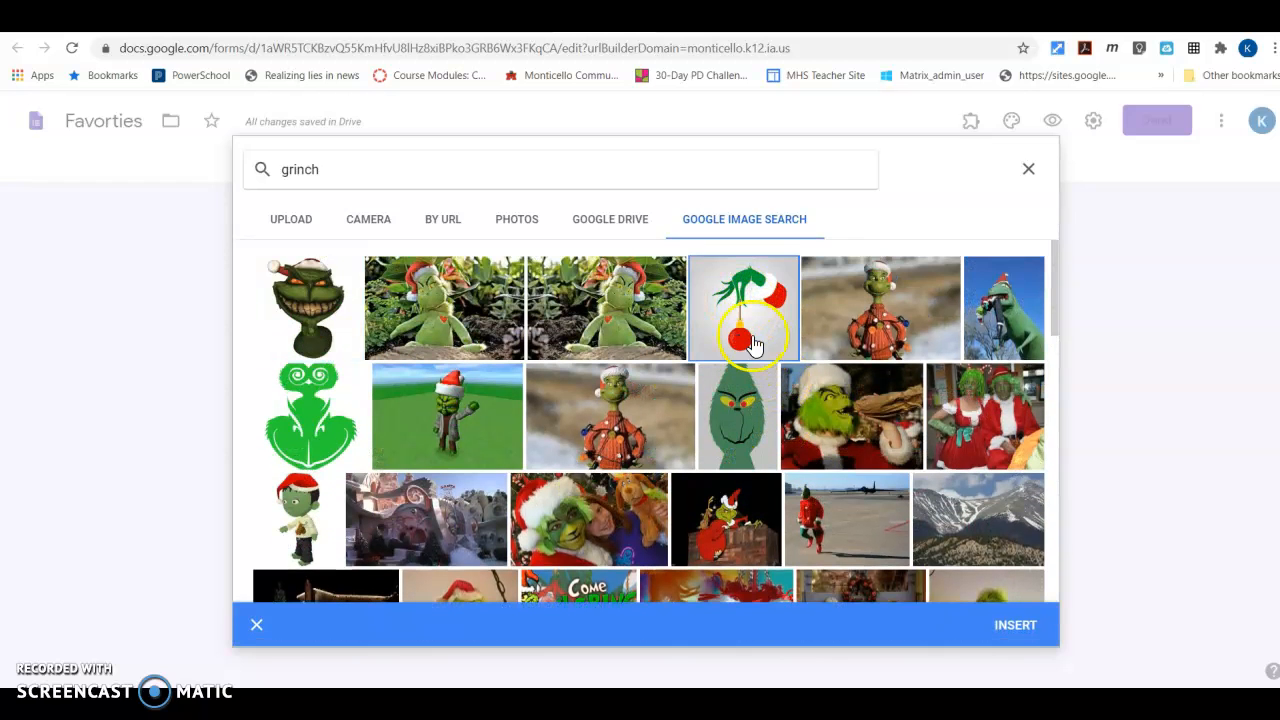
click(1012, 624)
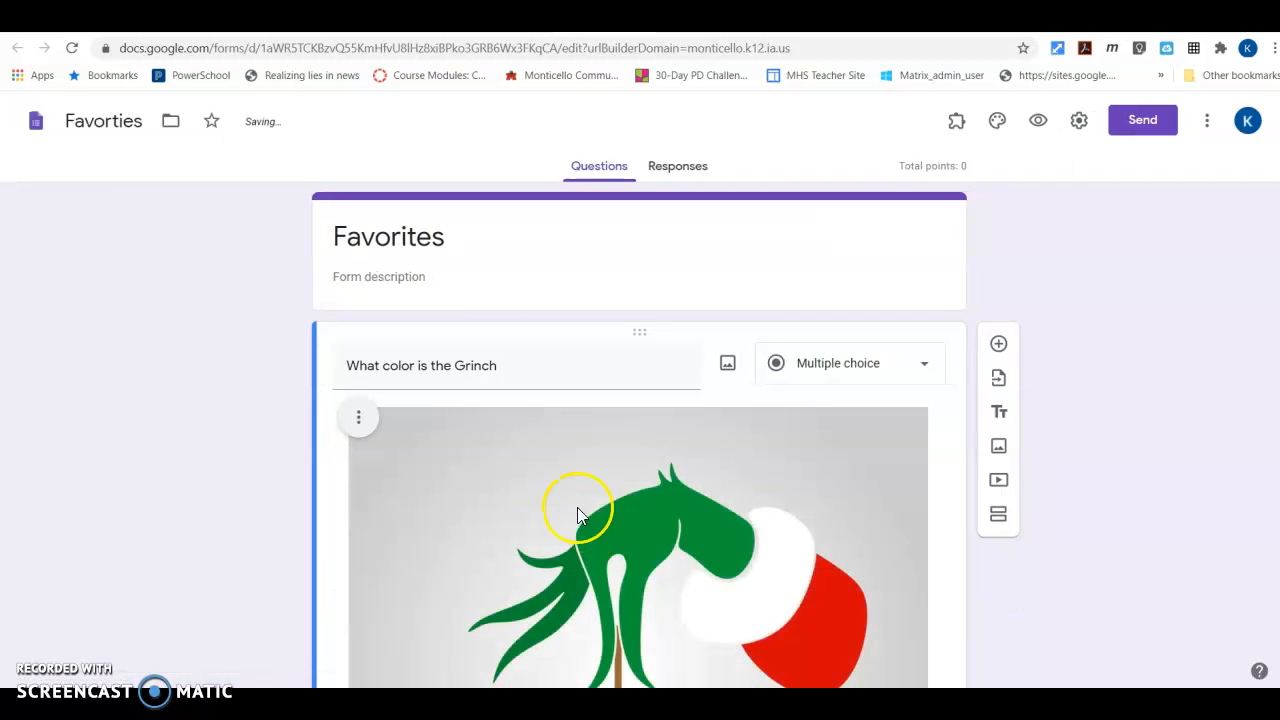
Give the Grinch question the three answer options Red, Green and Blue
scroll(466, 374, down, 3)
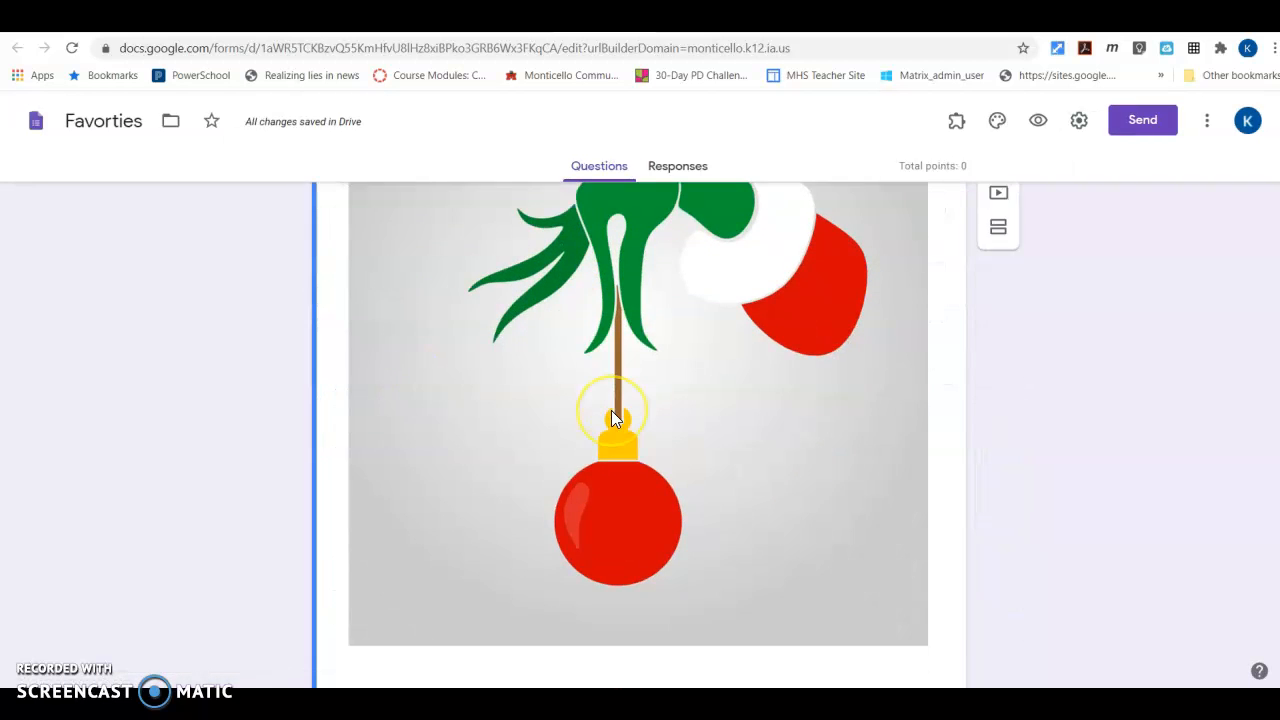
scroll(613, 418, down, 2)
click(415, 499)
key(BackSpace)
double_click(401, 499)
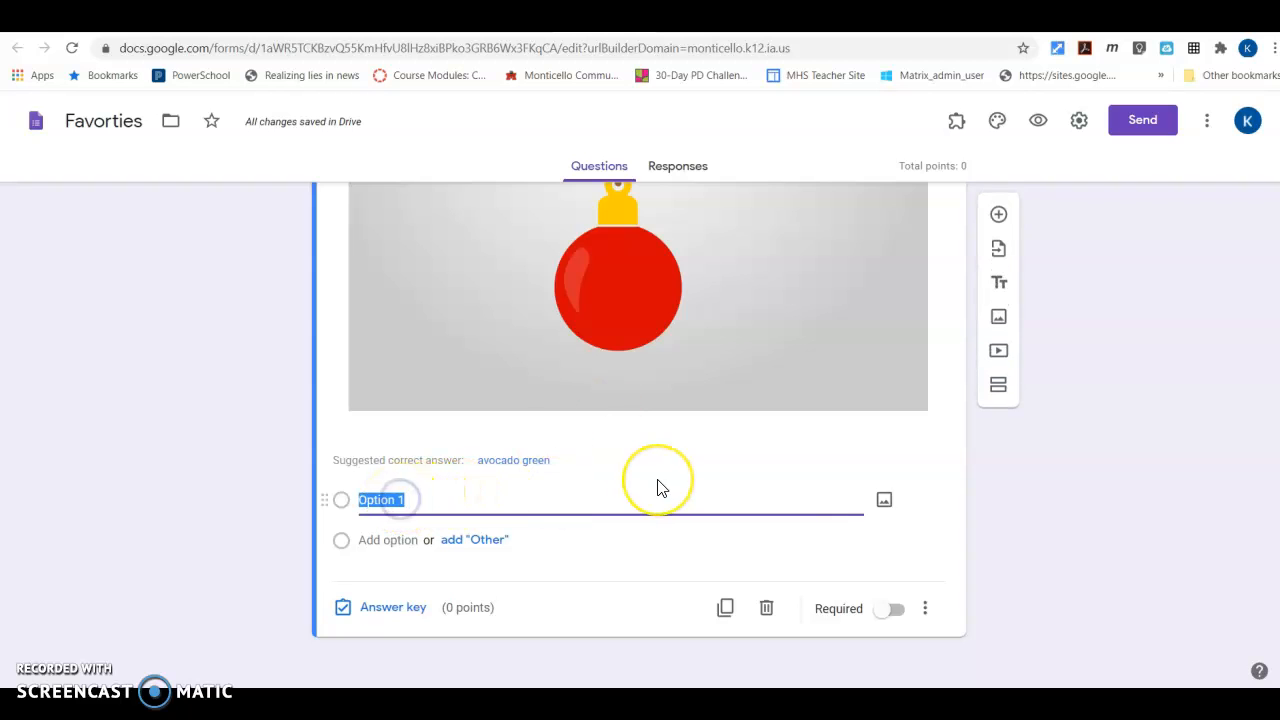
text(Red)
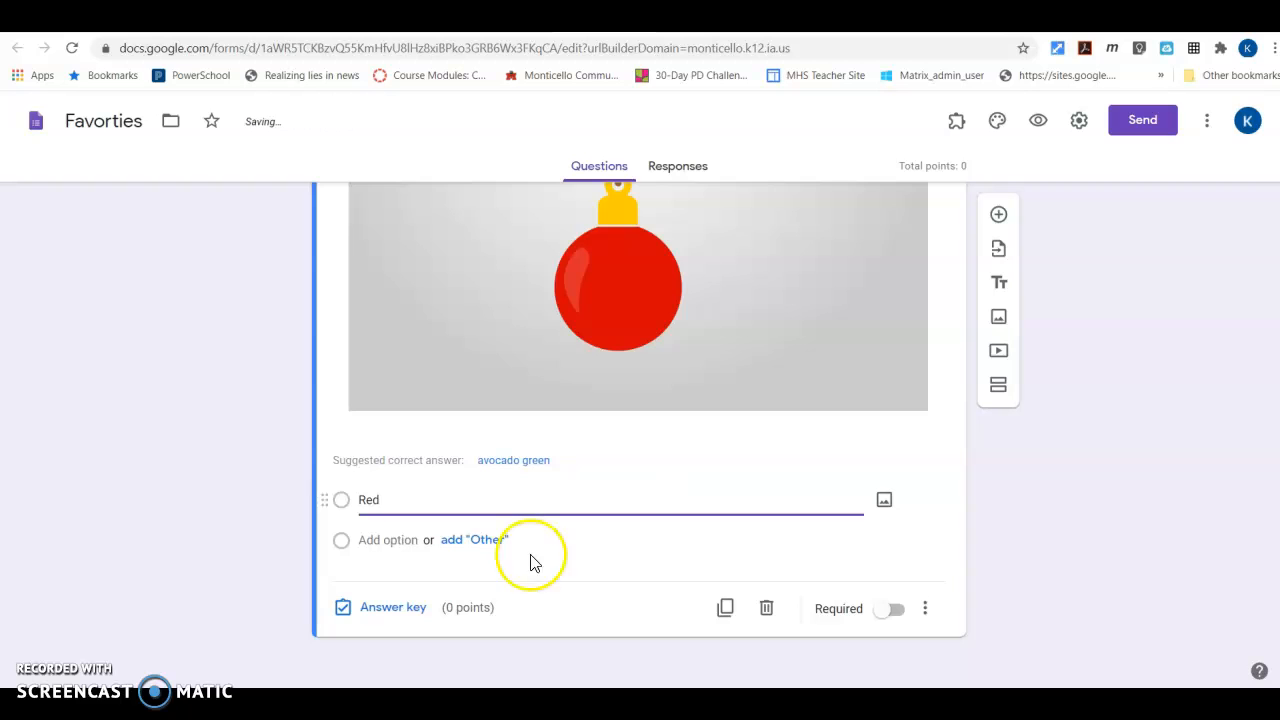
click(366, 541)
text(Green)
click(360, 583)
text(Blu)
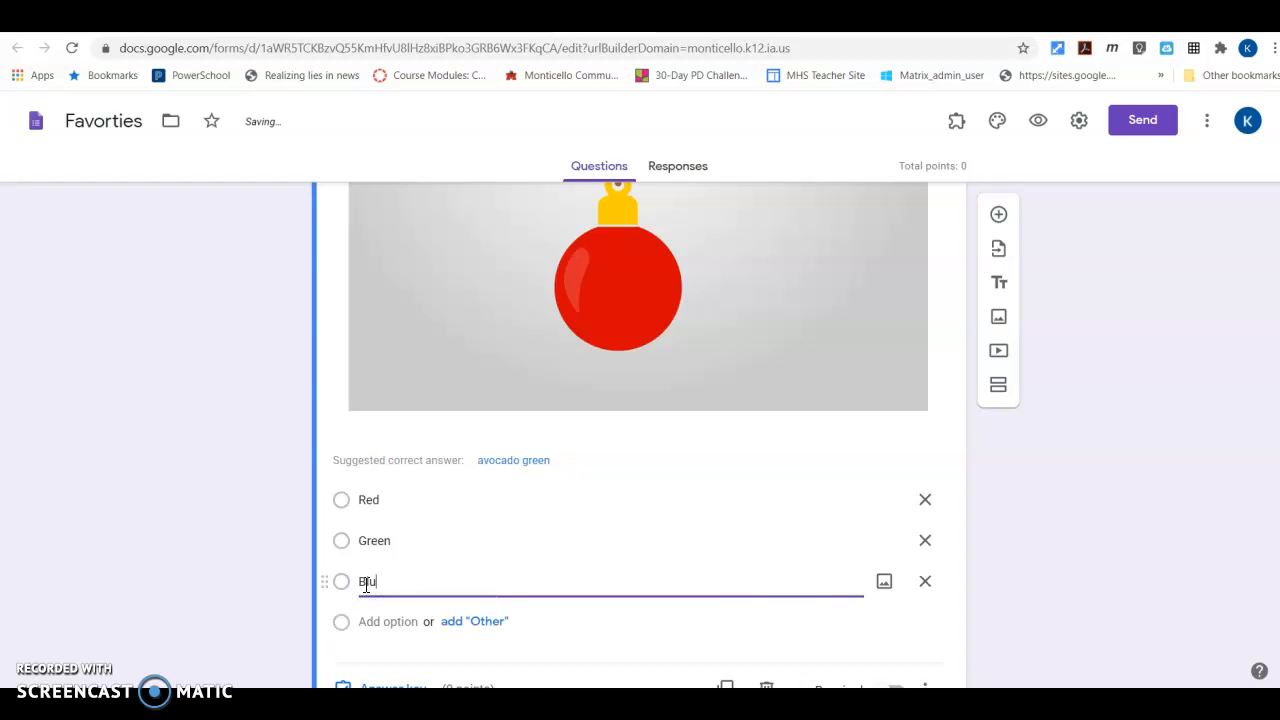
text(e)
Mark Green as the correct answer in the question's answer key
scroll(545, 495, down, 1)
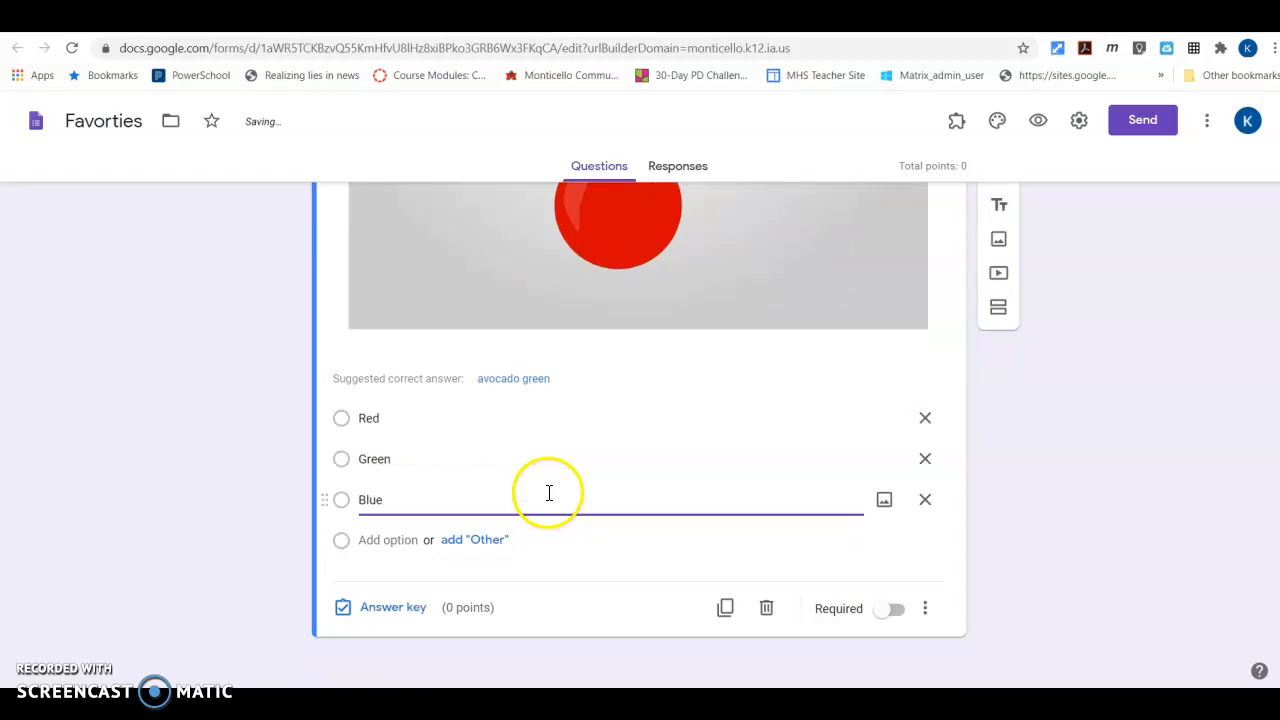
click(373, 612)
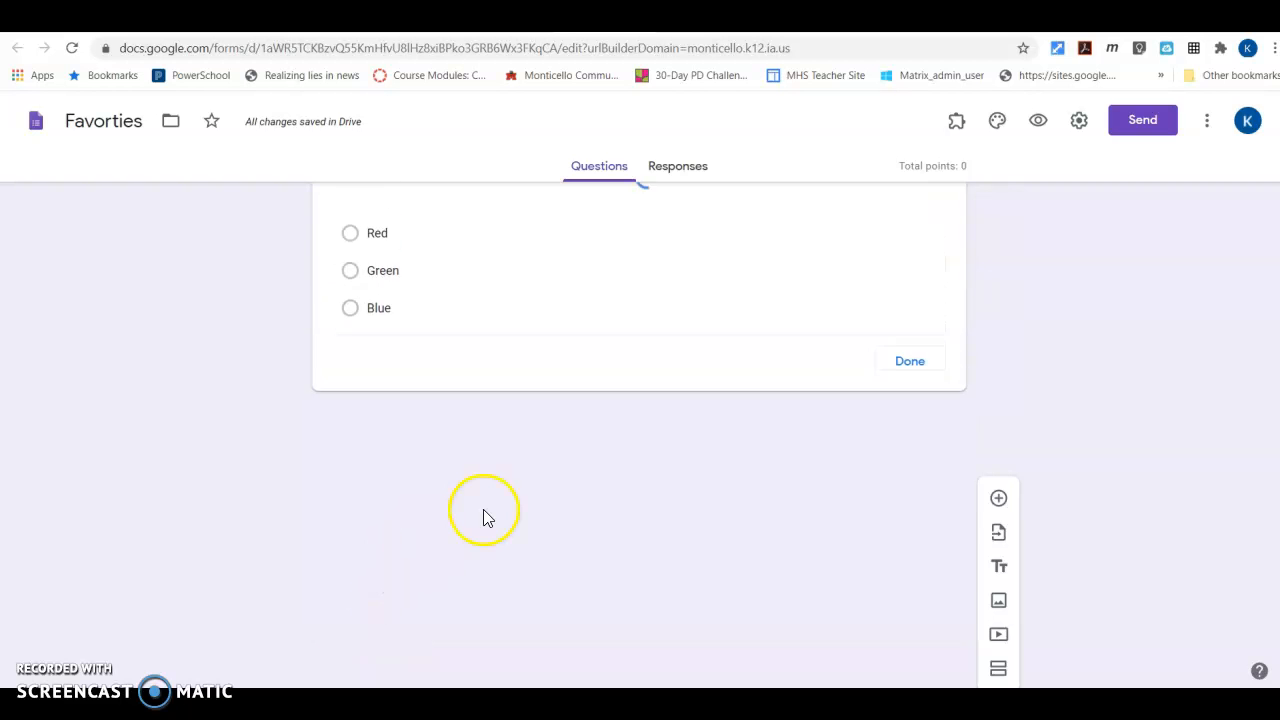
scroll(449, 523, down, 6)
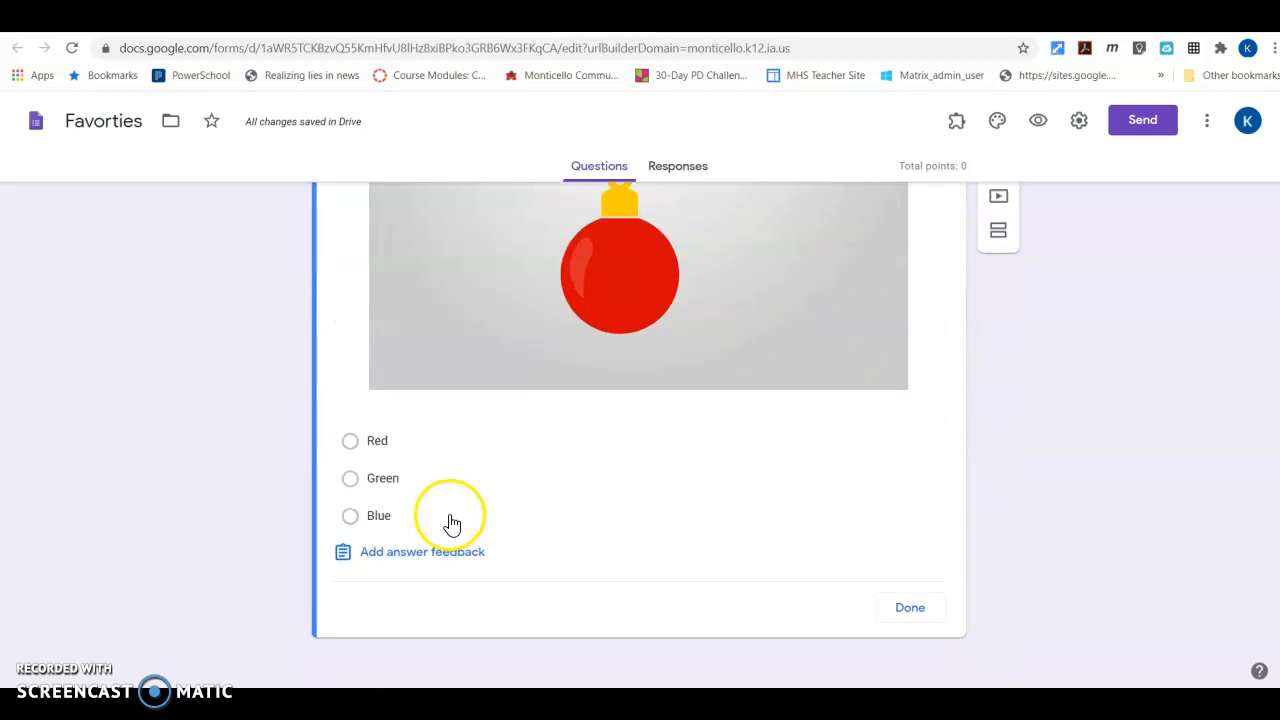
click(350, 479)
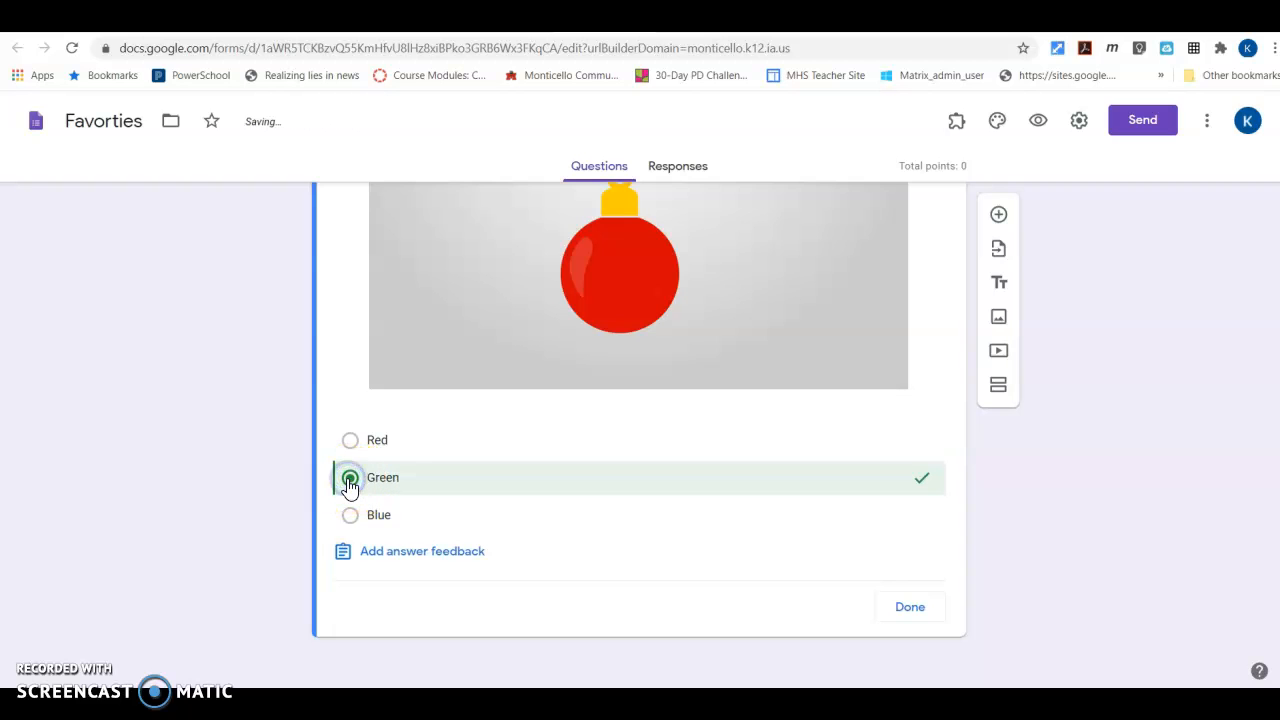
Add and save the feedback "So close. Please try again." for incorrect answers
click(416, 562)
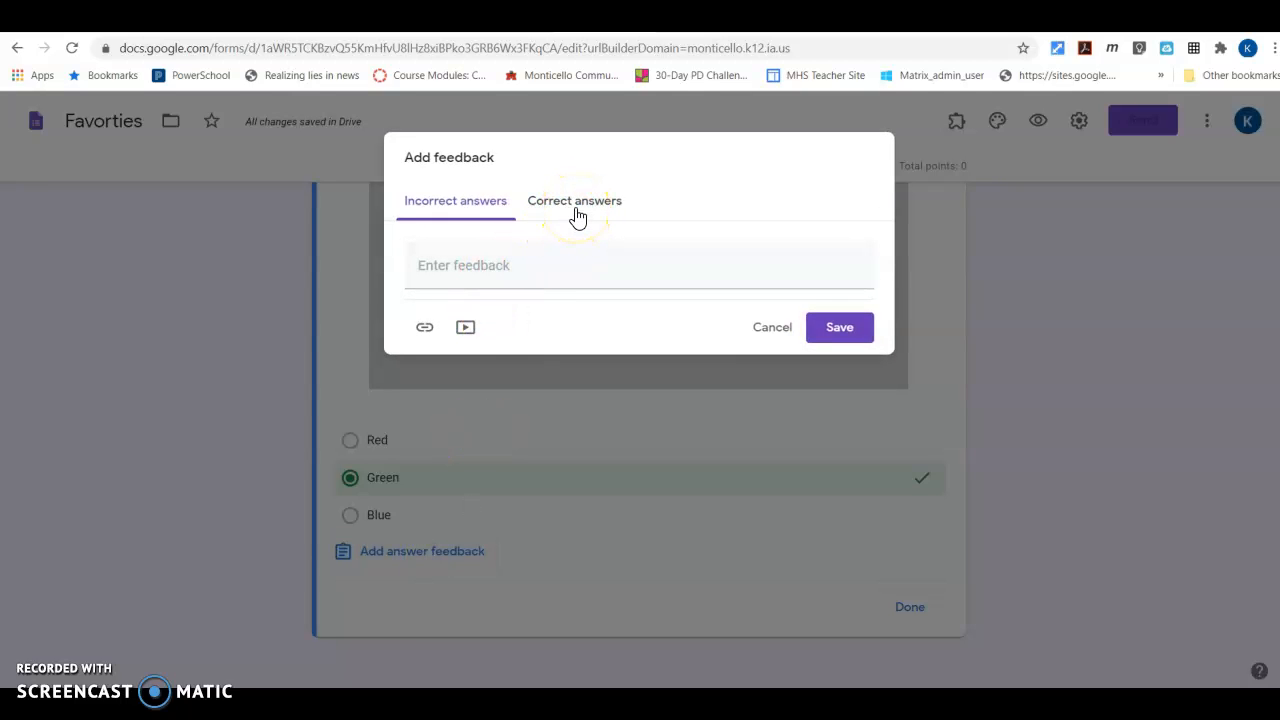
click(436, 276)
text(Pl)
key(BackSpace)
text(S)
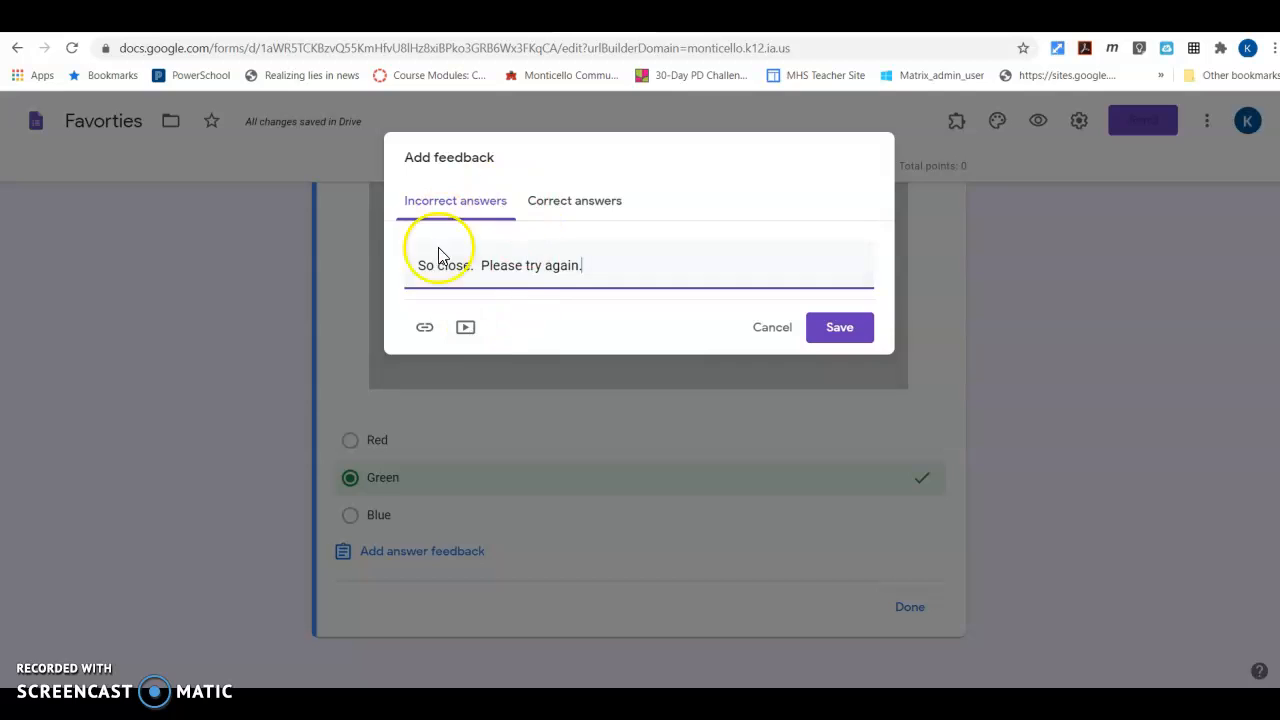
click(833, 336)
Set the Grinch question's value to 1 point and finish editing its answer key
scroll(677, 289, down, 5)
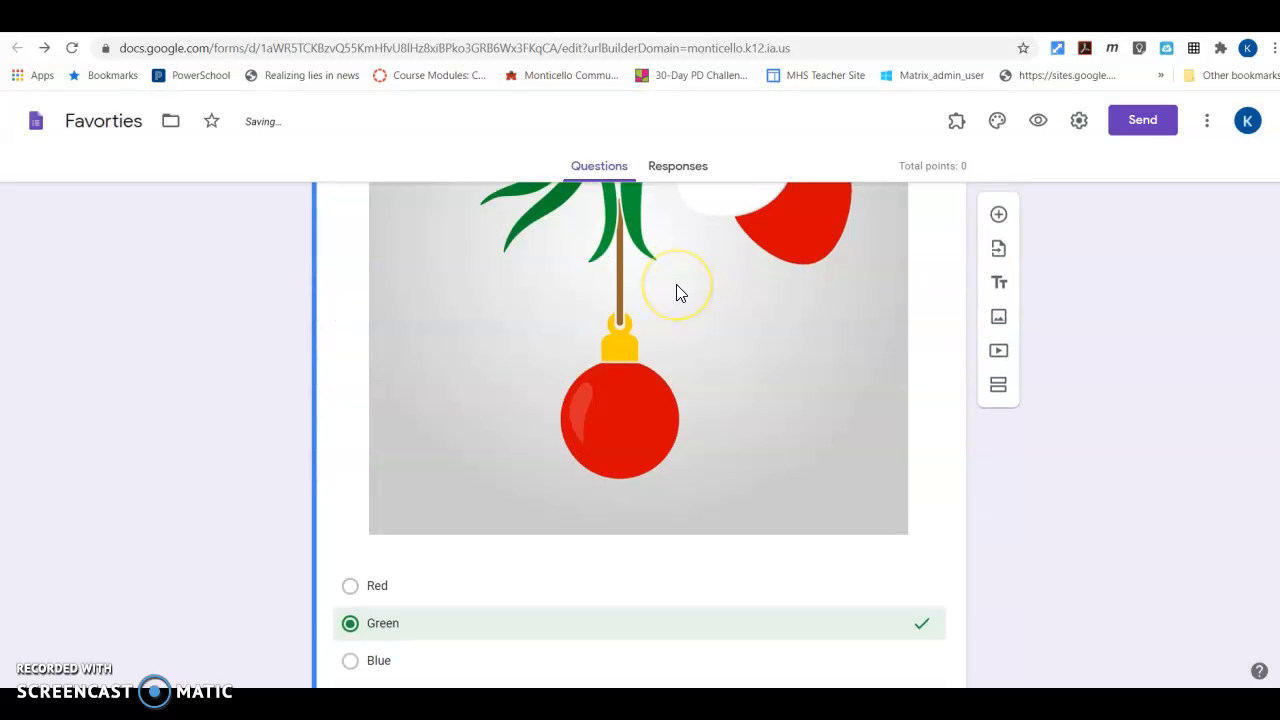
scroll(677, 290, up, 3)
click(894, 304)
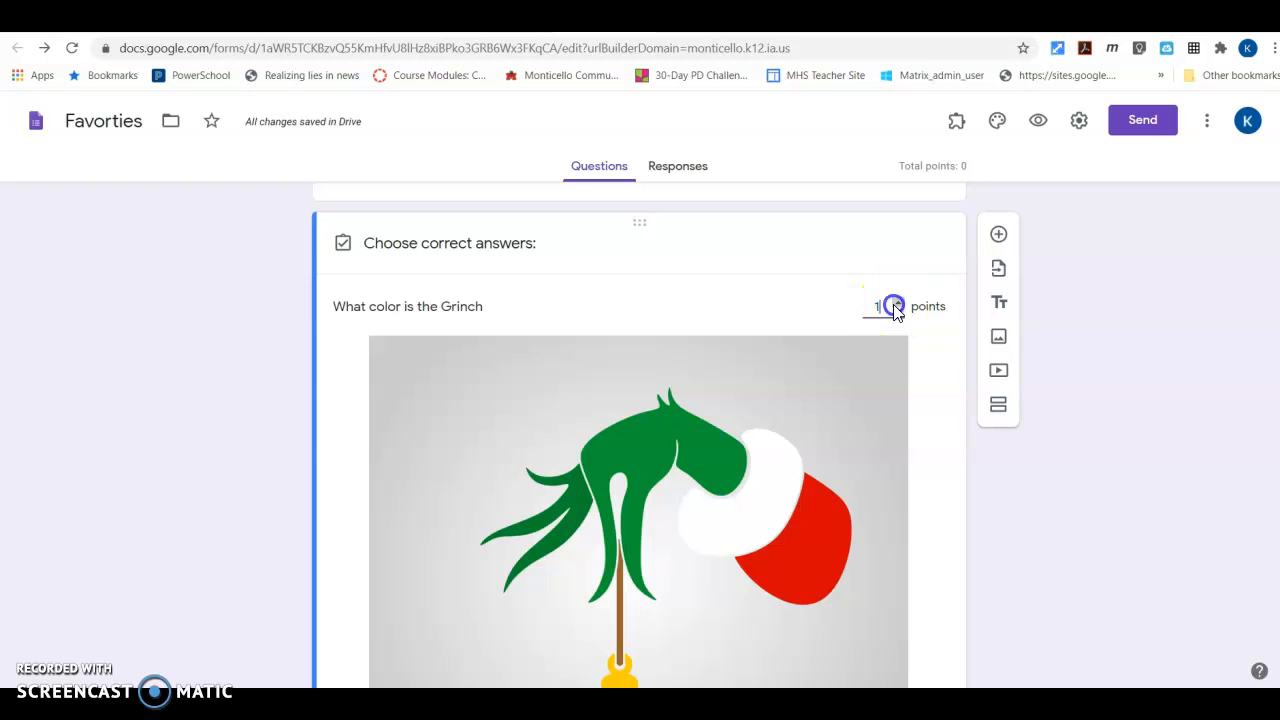
scroll(749, 349, down, 5)
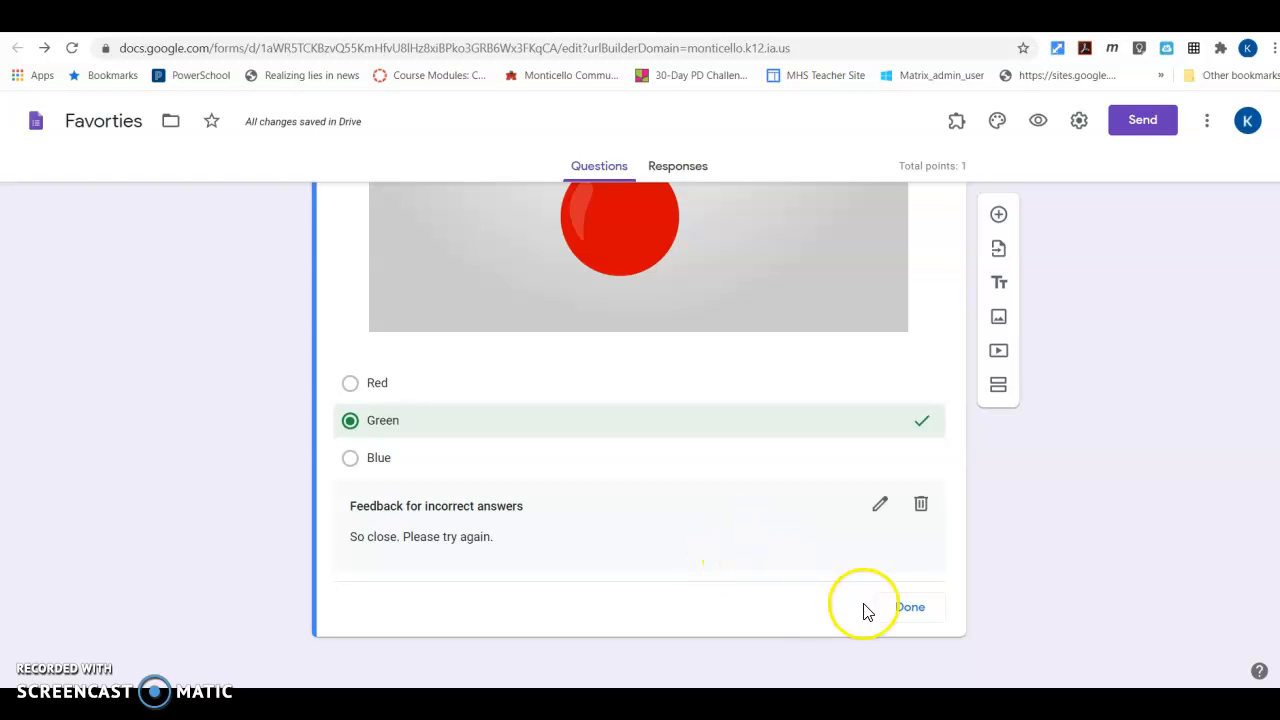
click(910, 610)
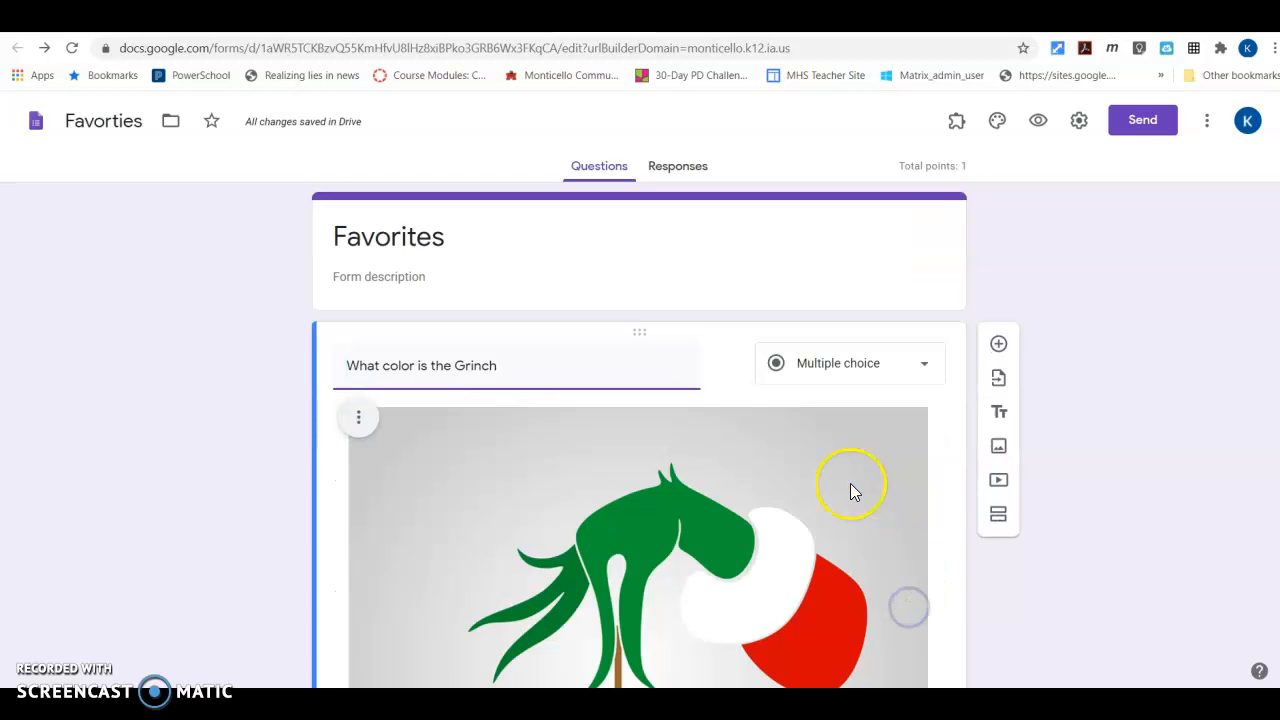
Make the Grinch color question required
scroll(849, 490, down, 5)
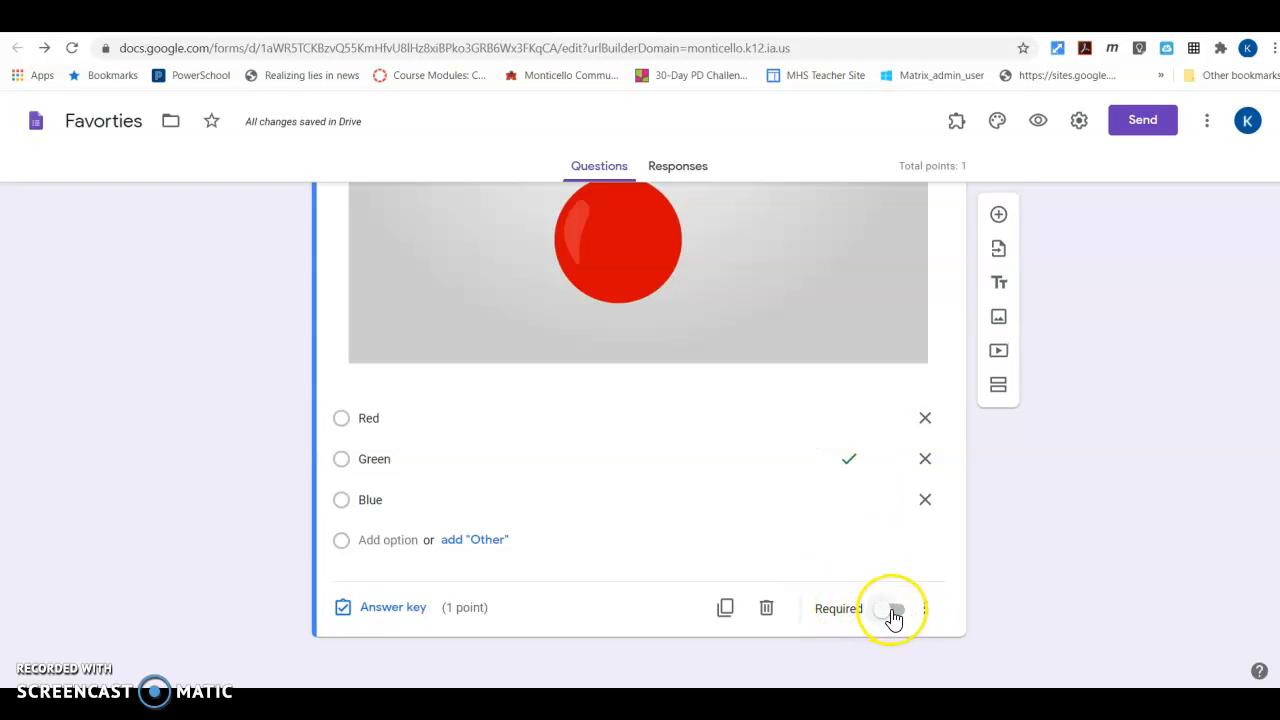
click(896, 609)
click(899, 612)
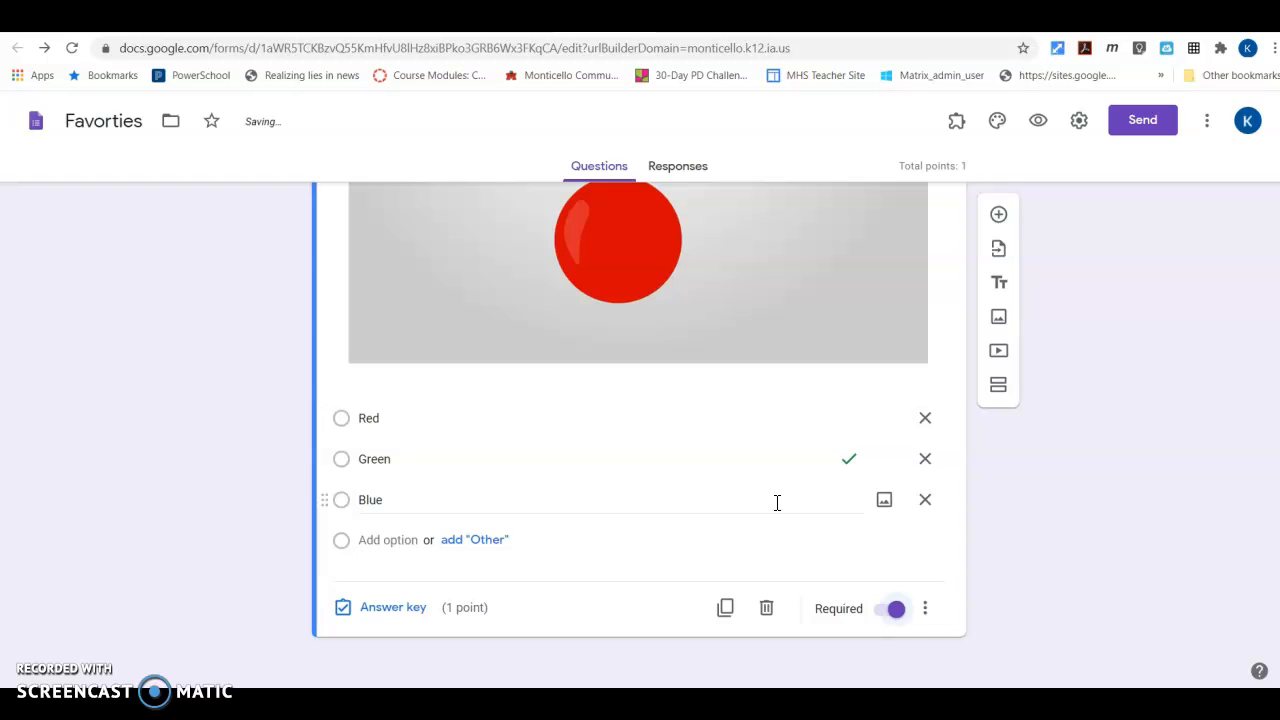
Add a short-answer question reading "What made the Grinch change" below the Grinch color question
click(994, 214)
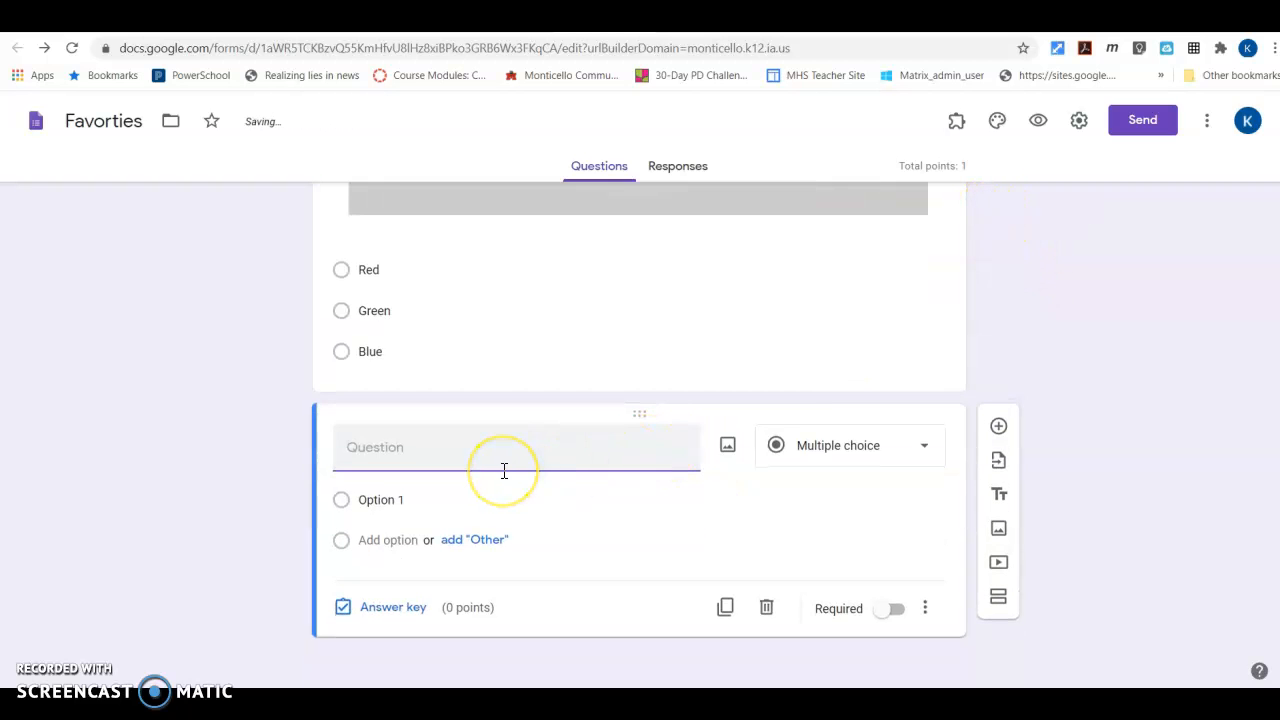
text(What made the Grinch)
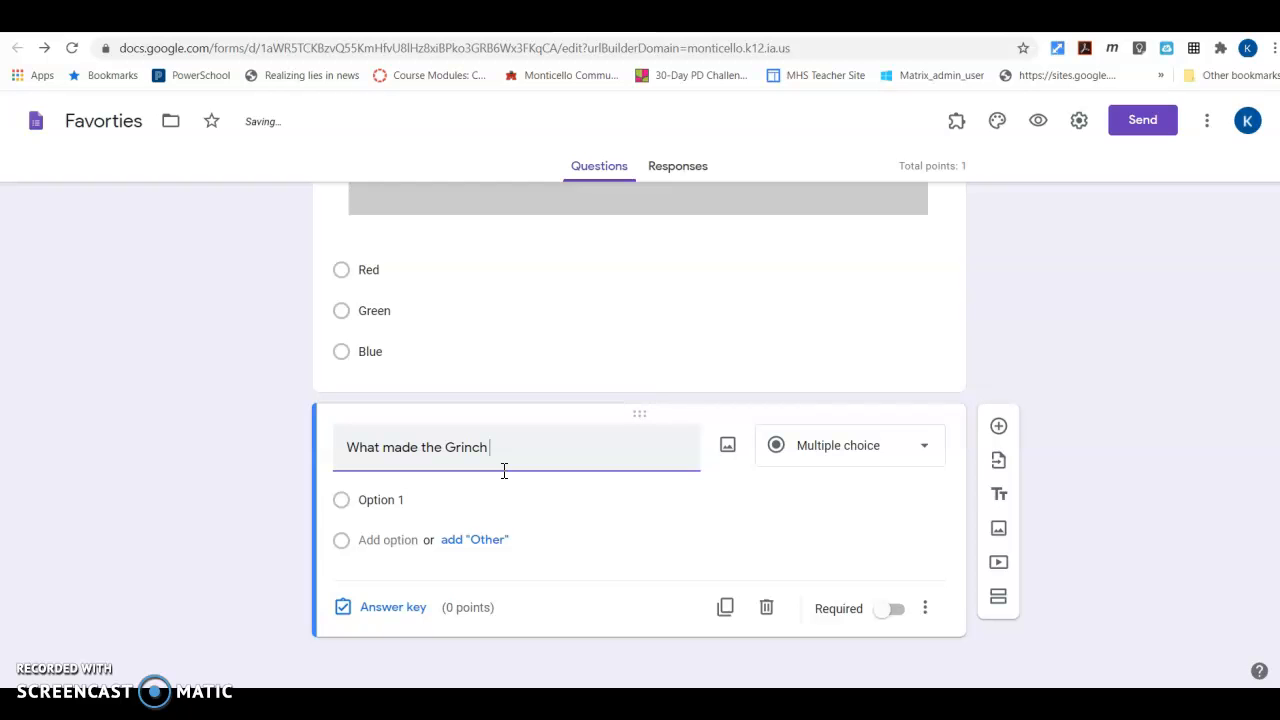
text(ange)
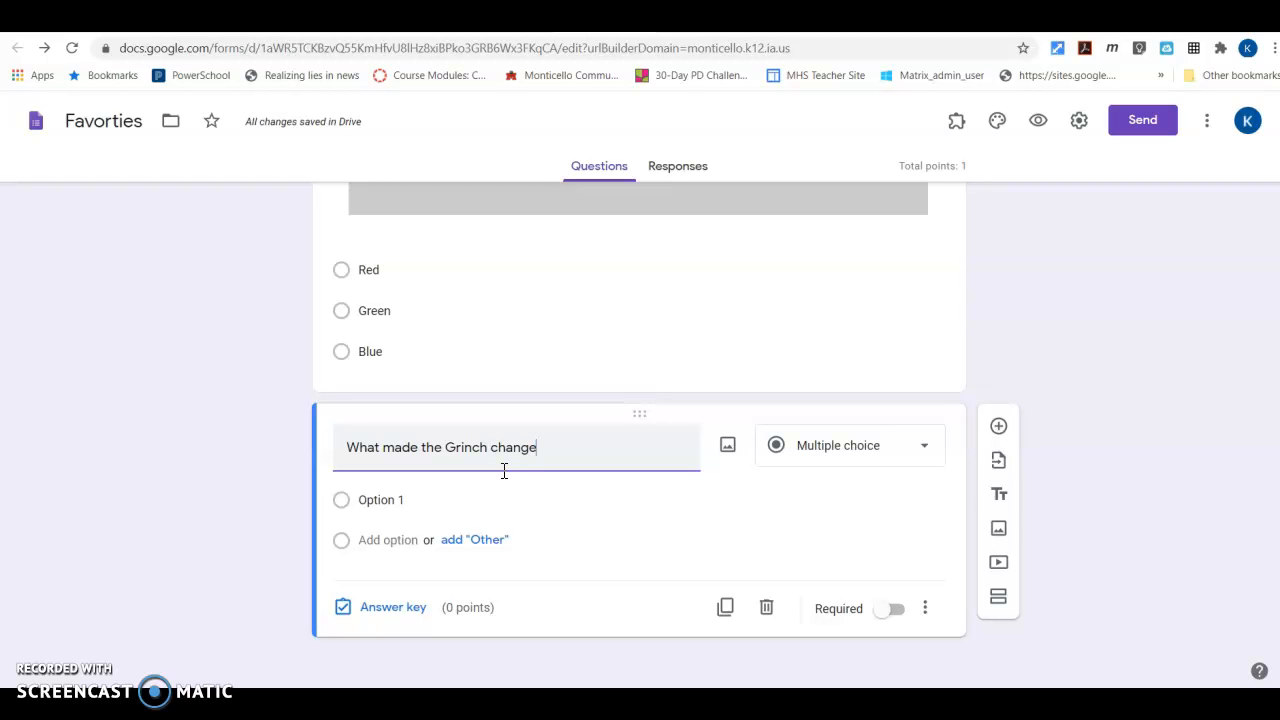
click(893, 450)
click(809, 181)
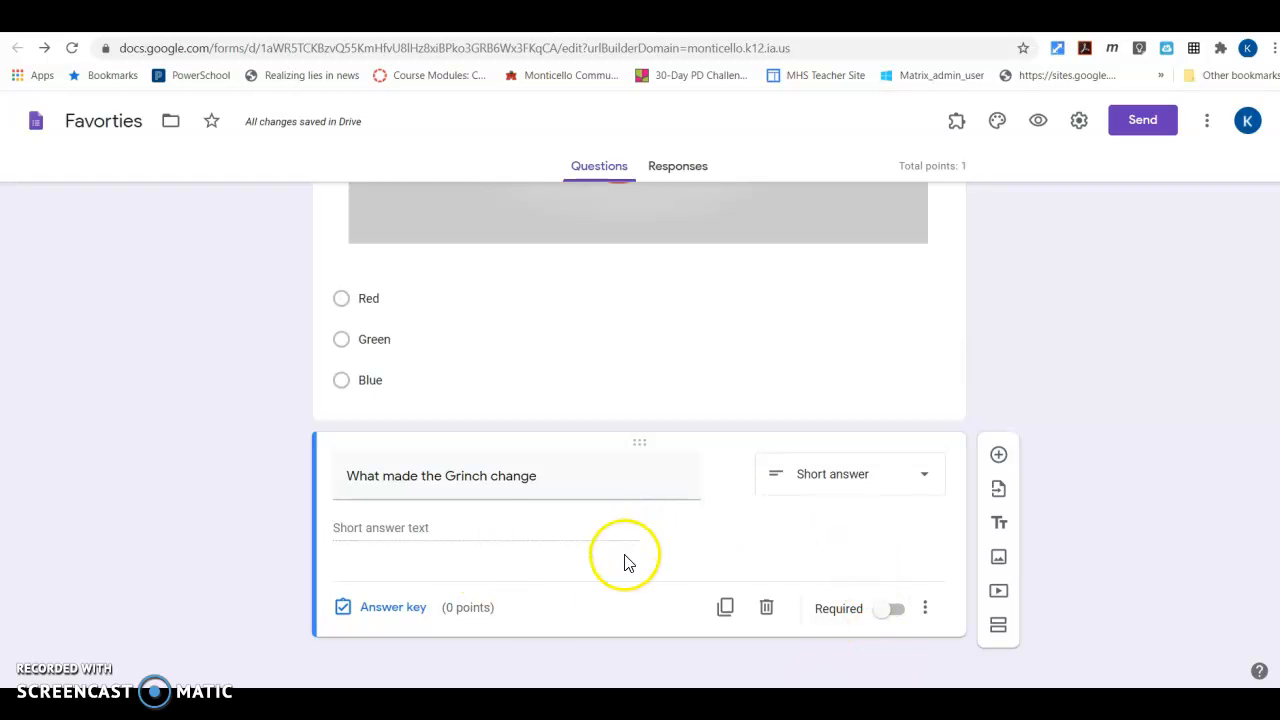
Add response validation to the short-answer question requiring a length with a minimum character count of 25
click(928, 610)
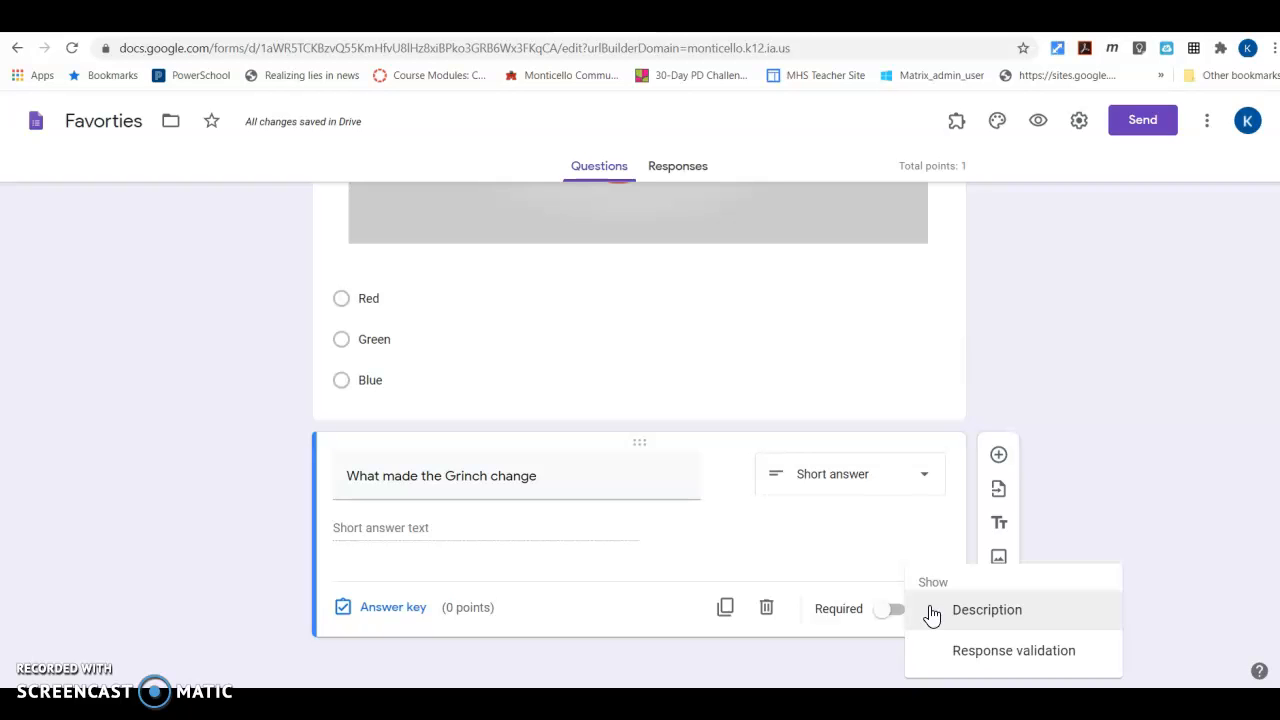
click(973, 652)
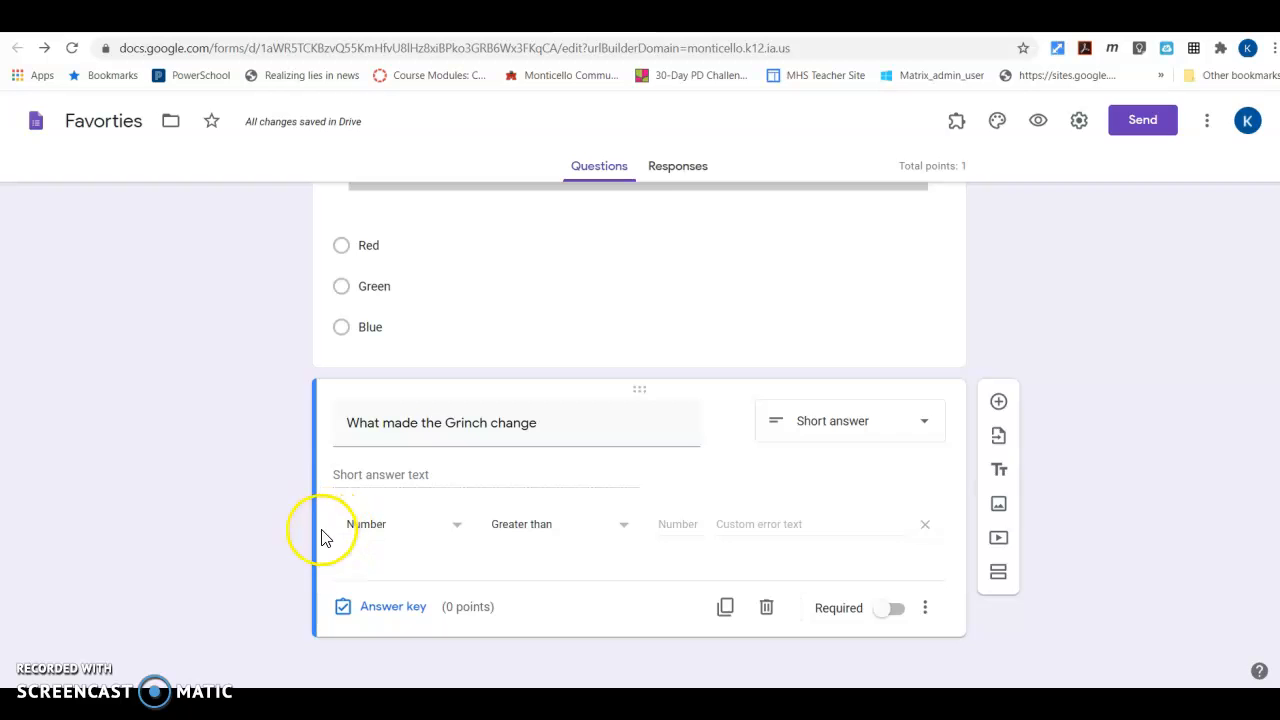
click(457, 533)
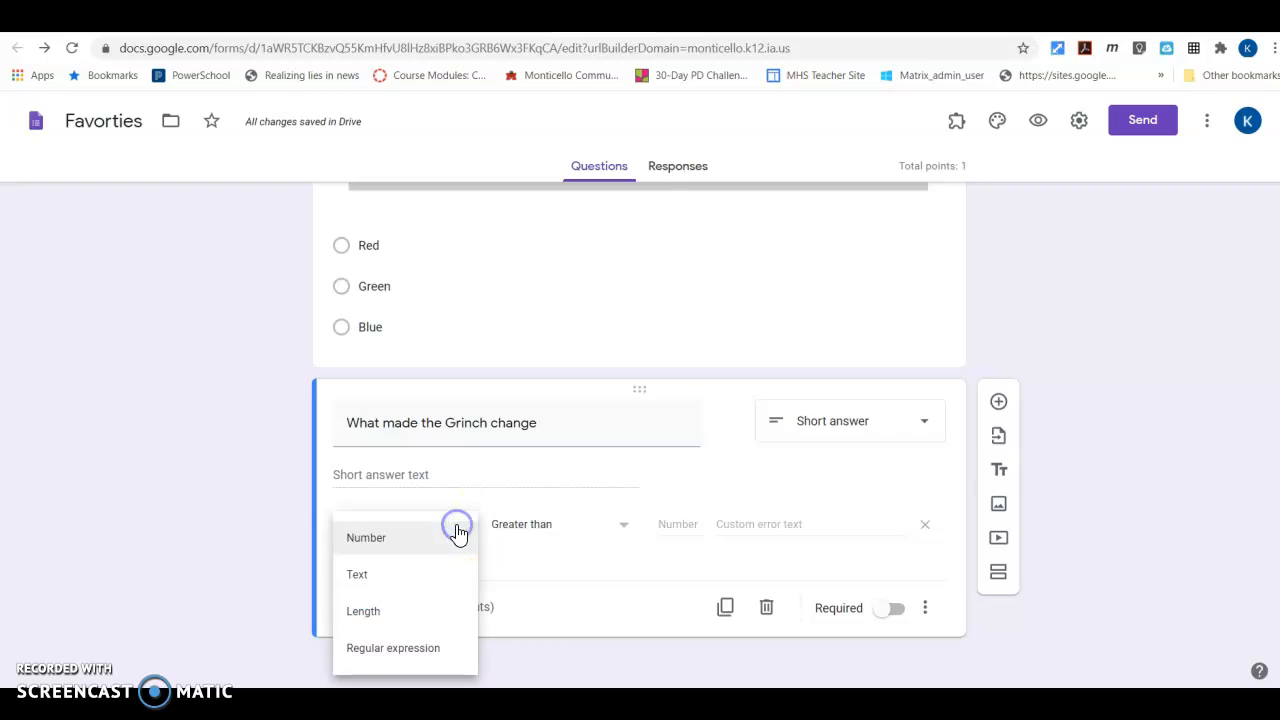
click(385, 620)
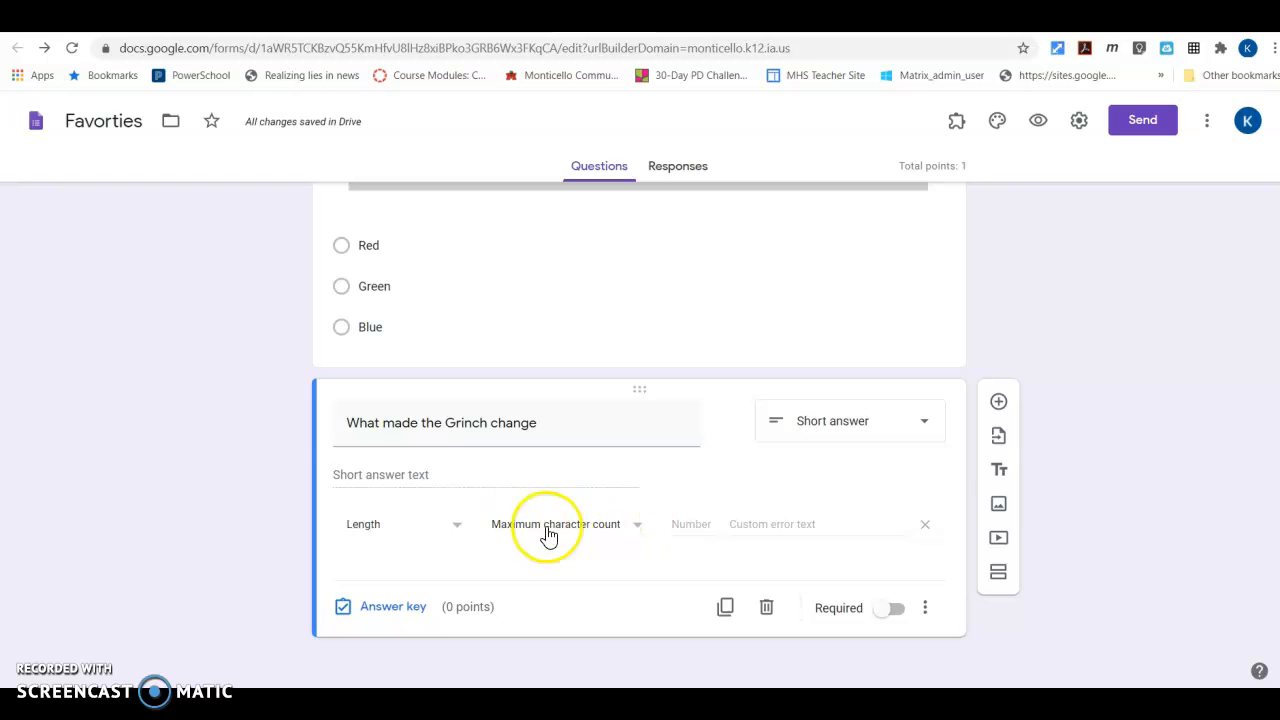
click(640, 532)
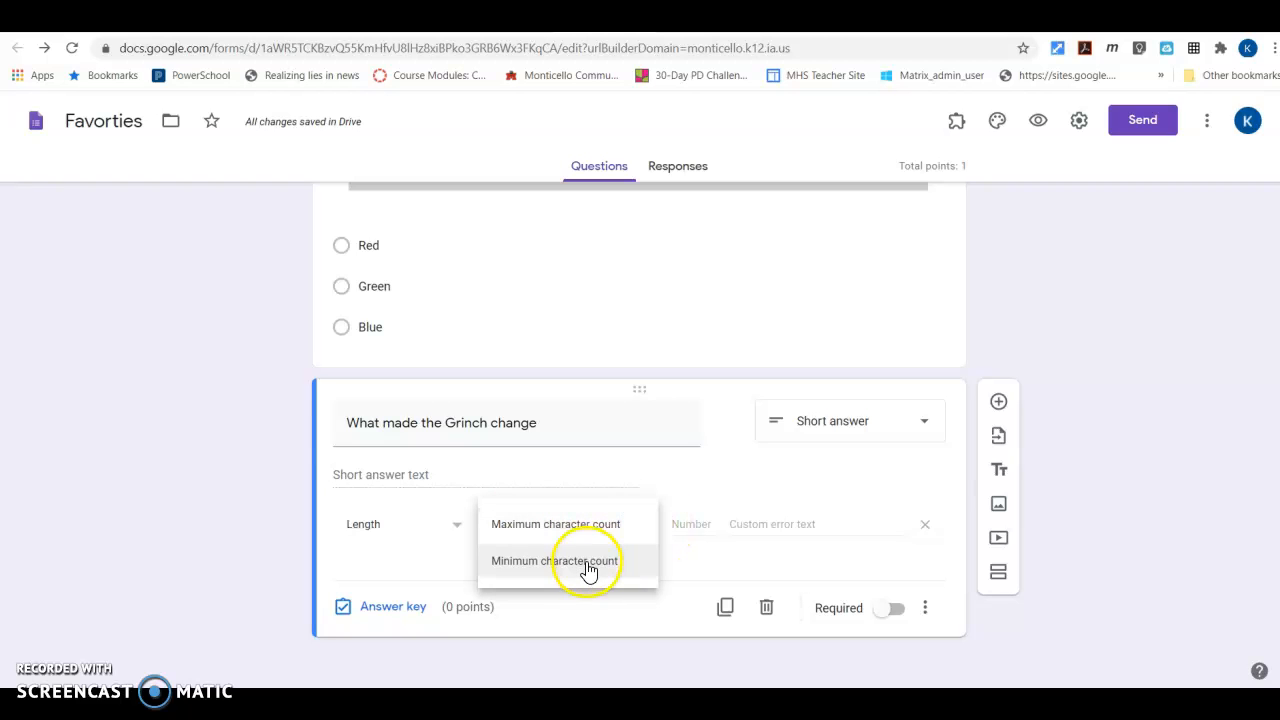
click(587, 567)
click(691, 524)
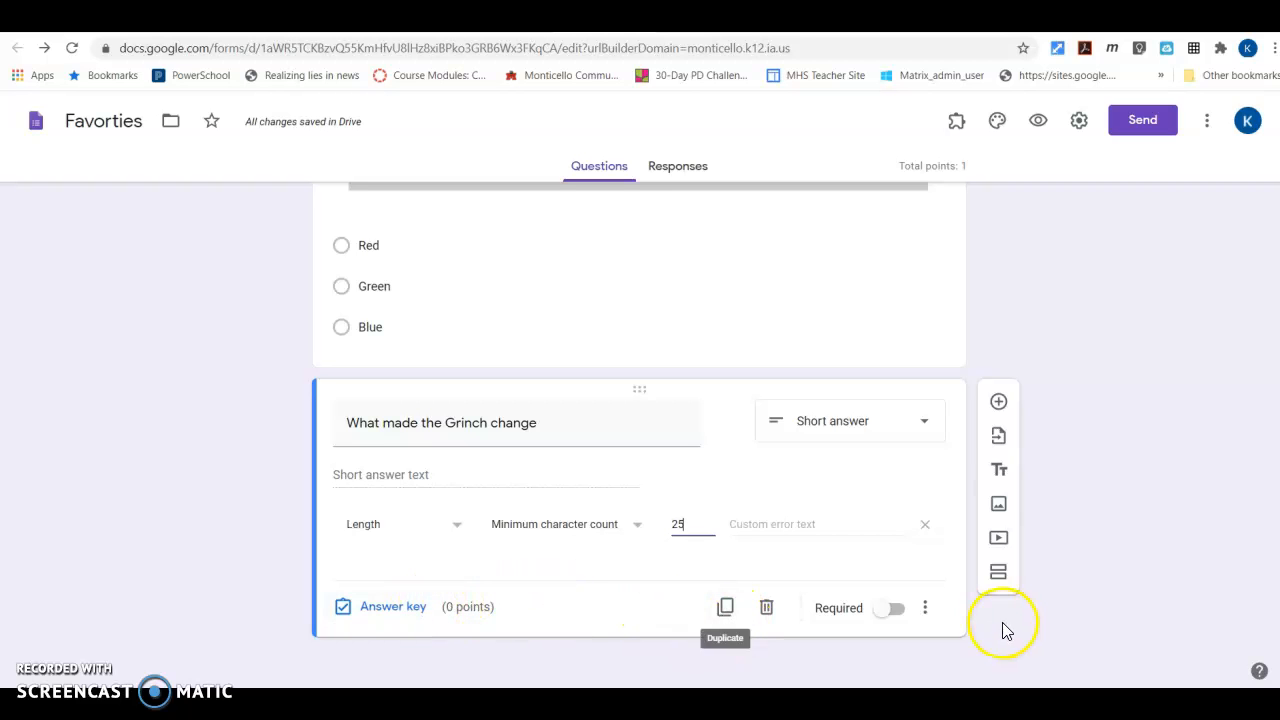
Save the answer feedback "Need more information please try again." for the short-answer question and make the question required
click(388, 610)
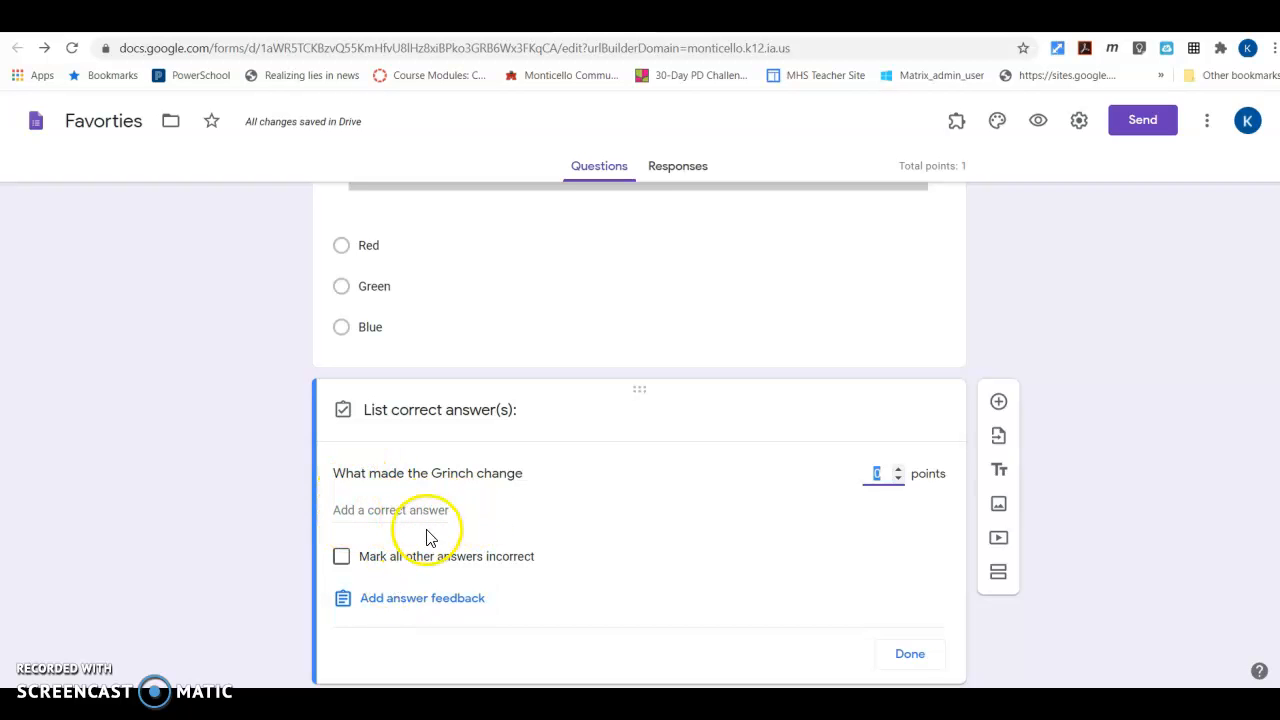
scroll(437, 571, down, 1)
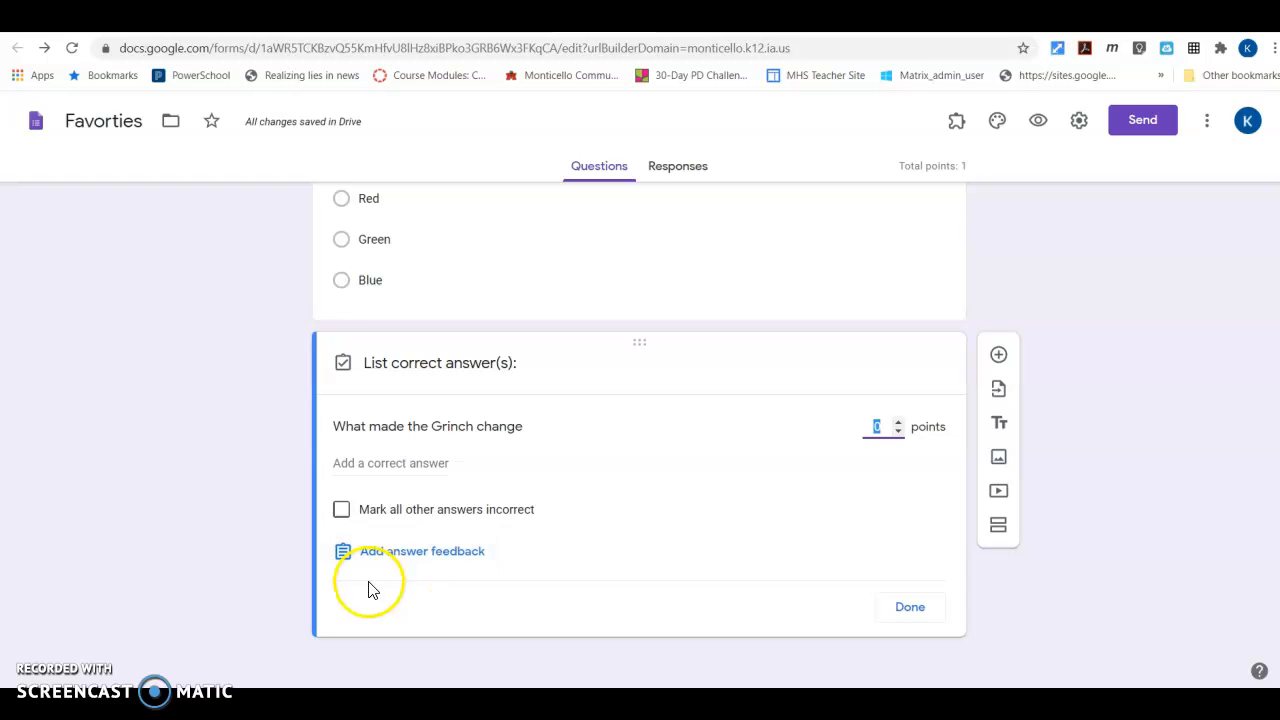
click(393, 553)
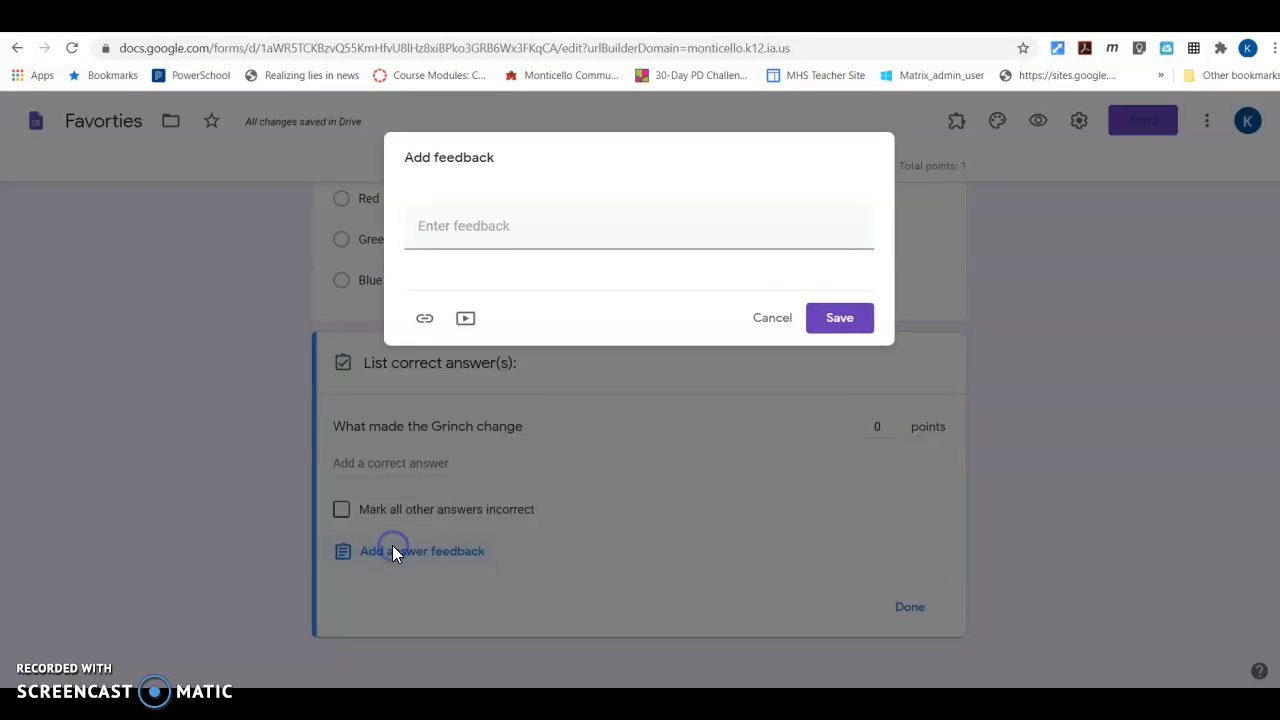
click(465, 235)
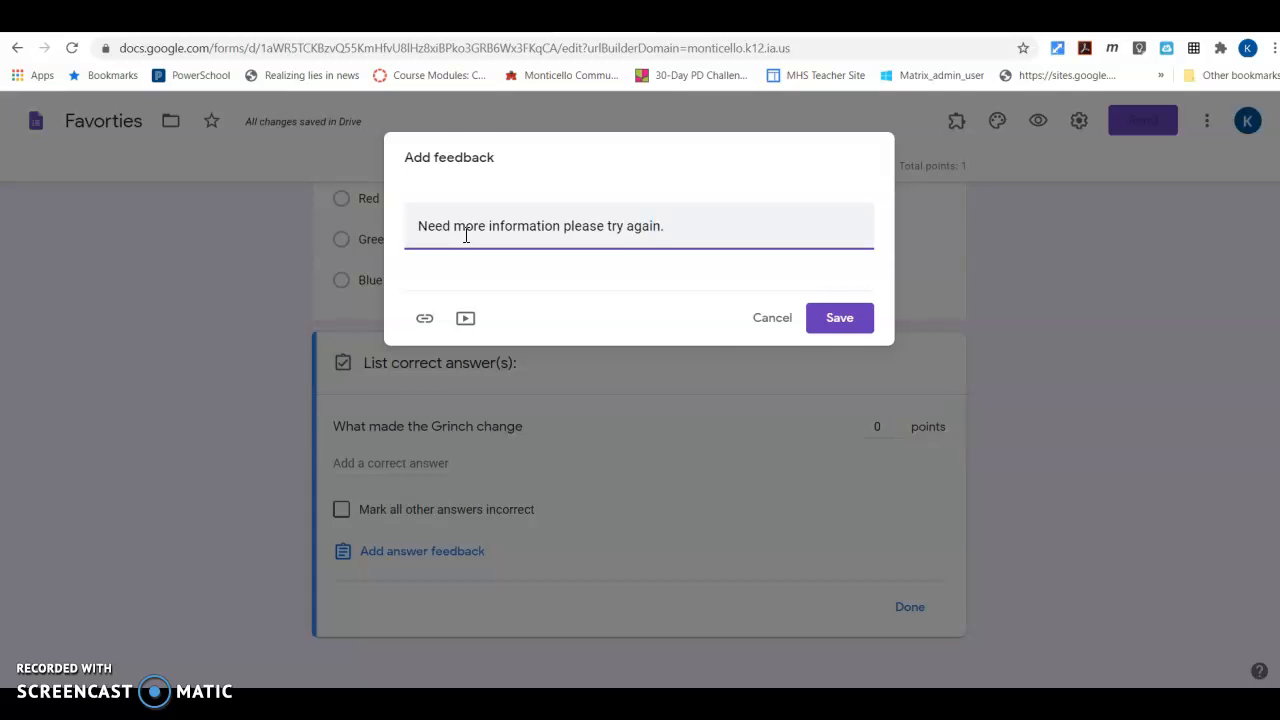
click(838, 320)
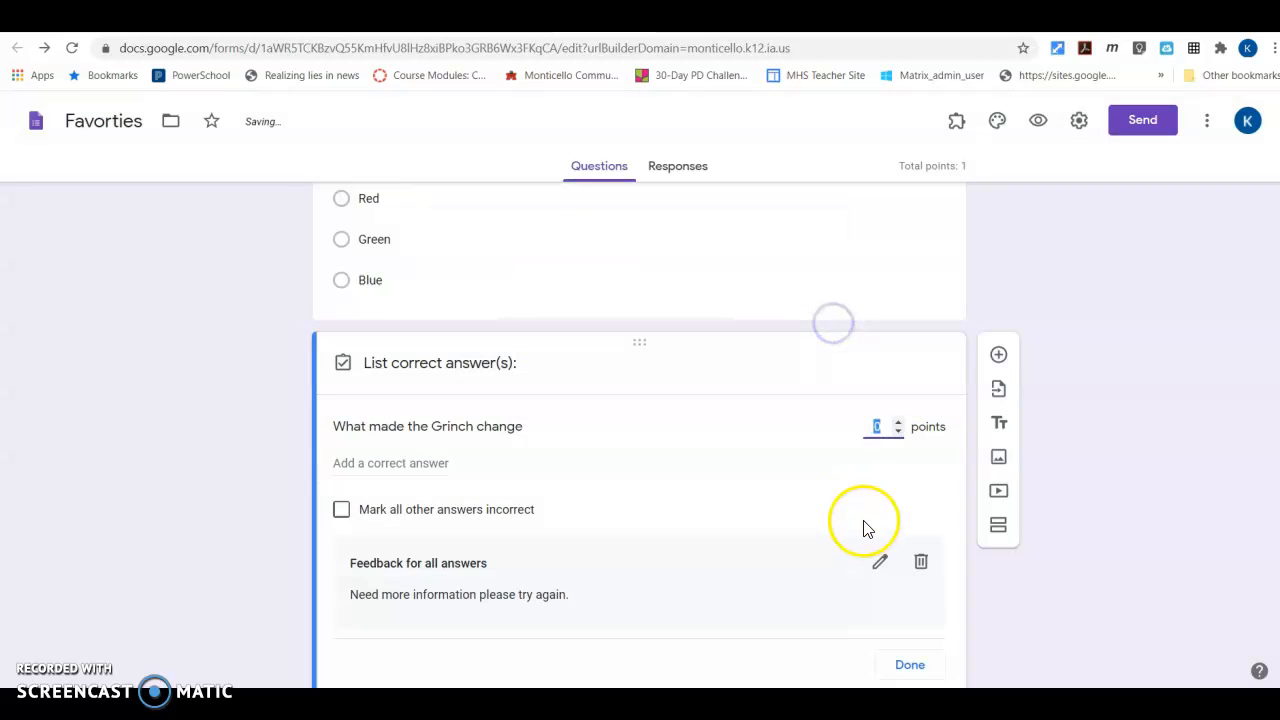
click(909, 610)
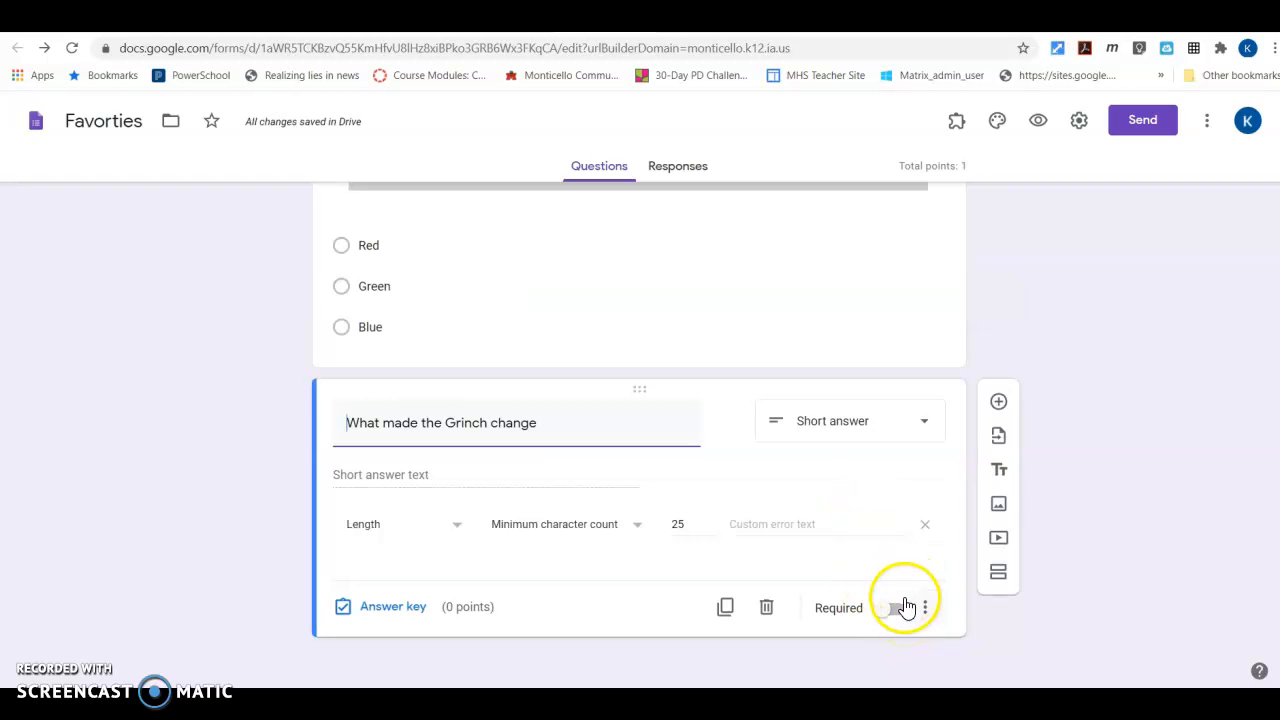
click(903, 608)
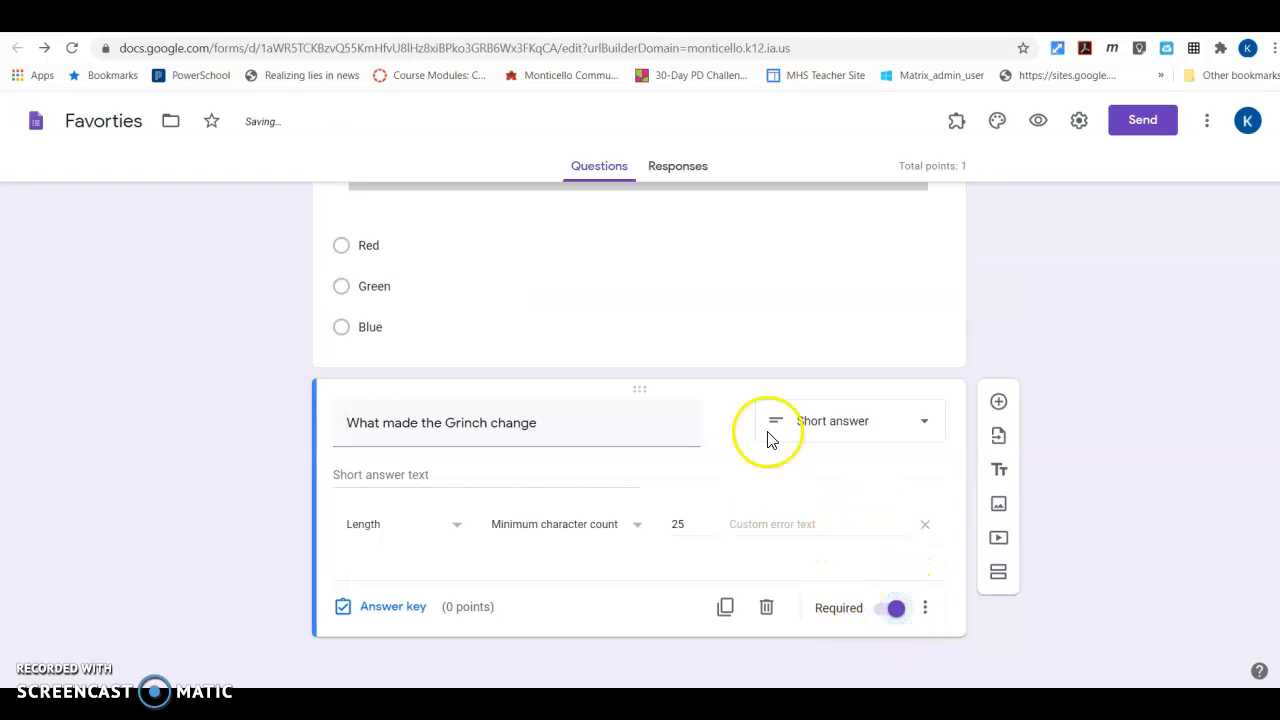
View the formLimiter add-on's page in the G Suite Marketplace and return to the quiz form
scroll(972, 346, up, 2)
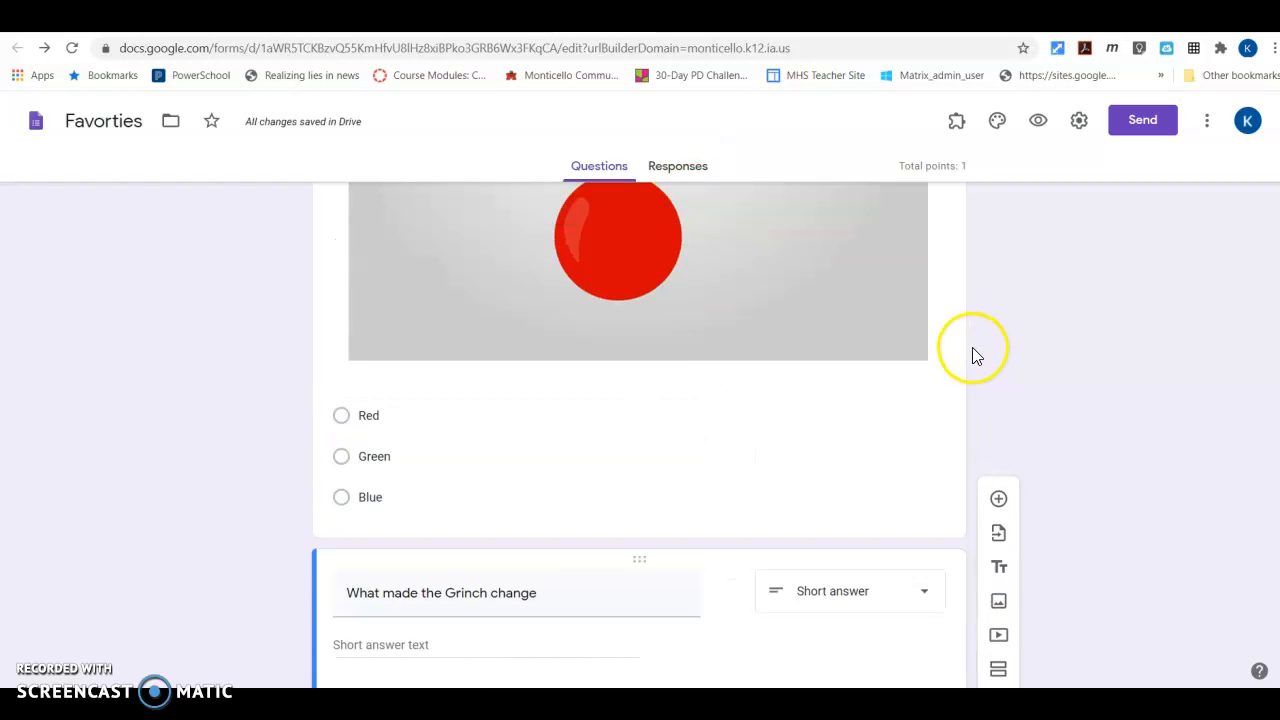
scroll(975, 355, up, 10)
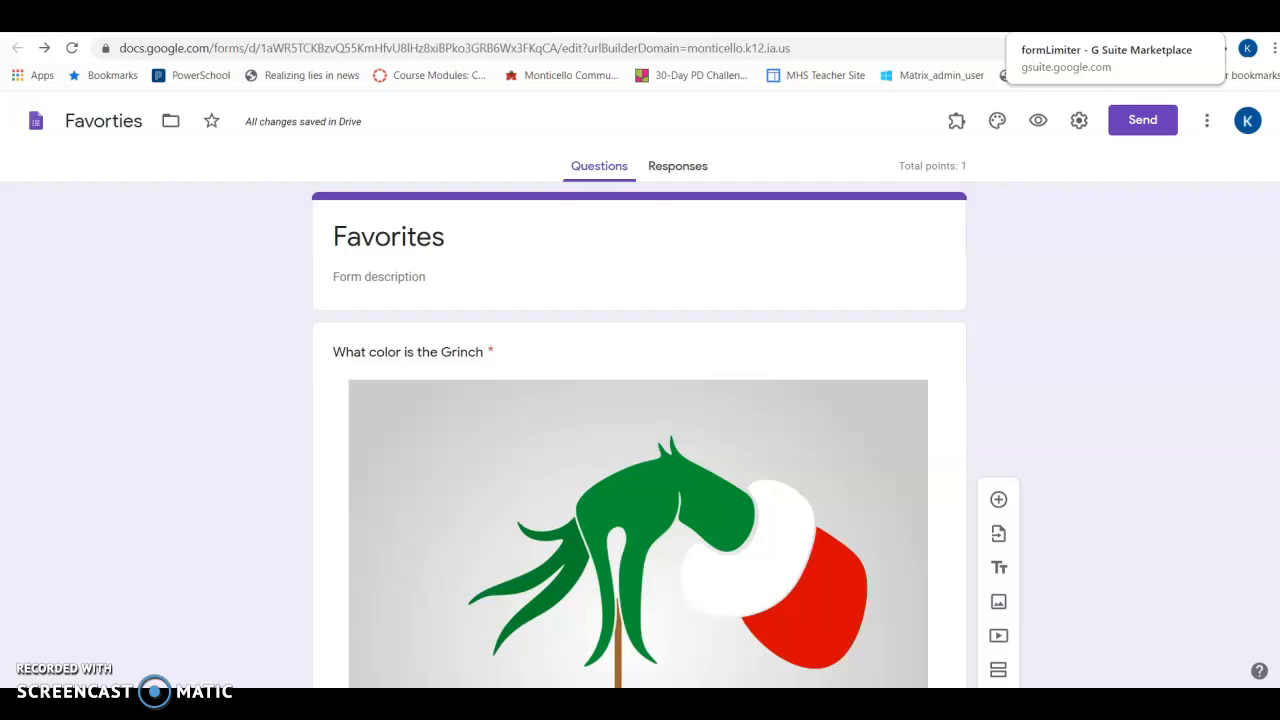
click(1083, 20)
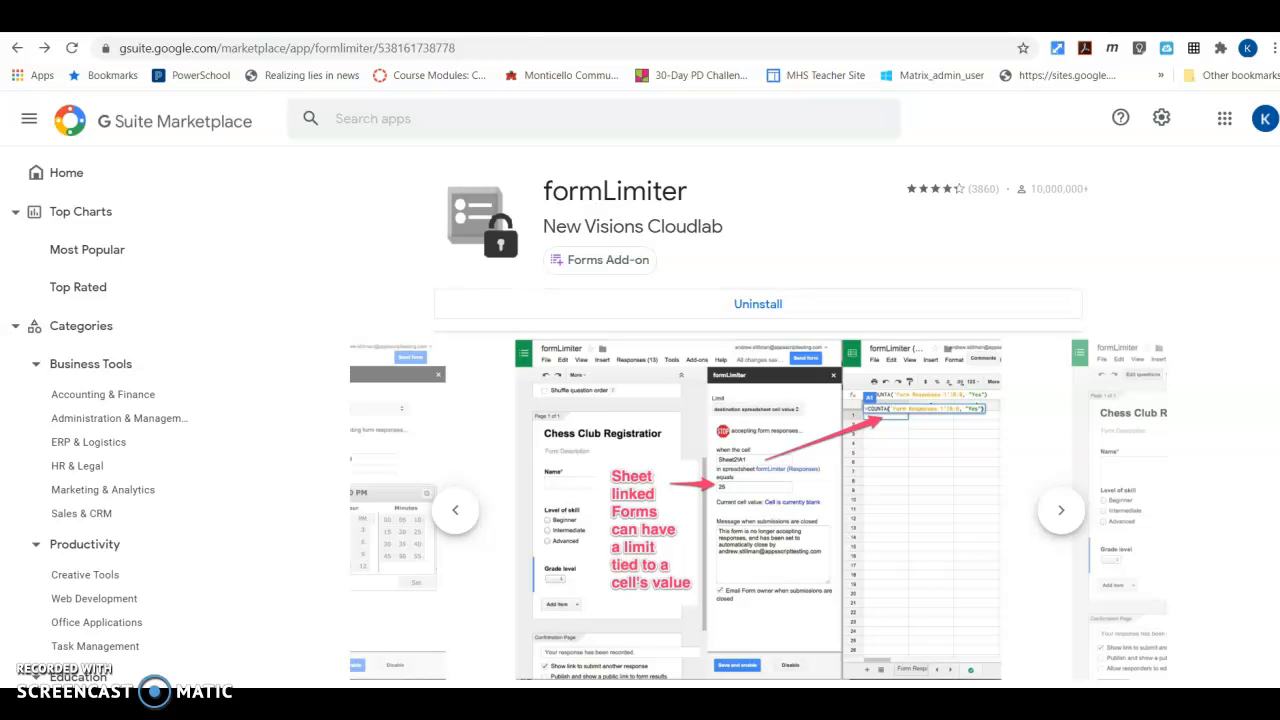
click(622, 17)
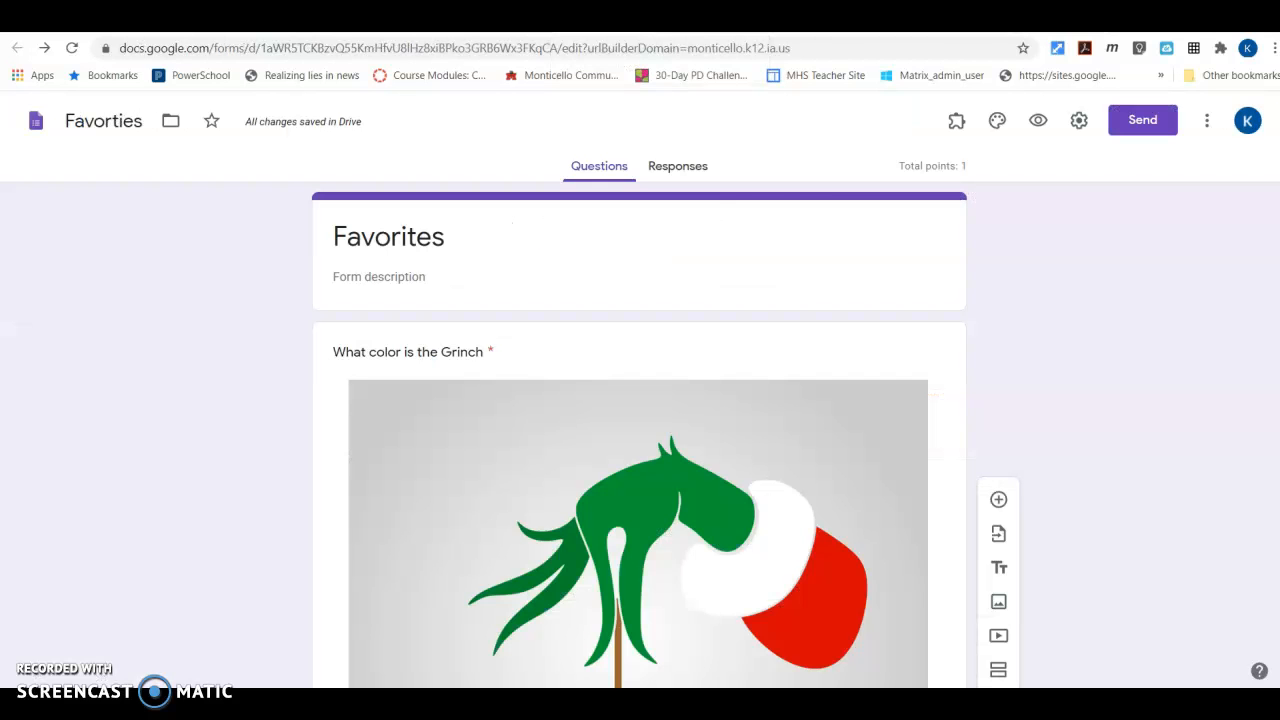
Start setting a limit with the formLimiter add-on and choose date and time as the limit type
click(956, 121)
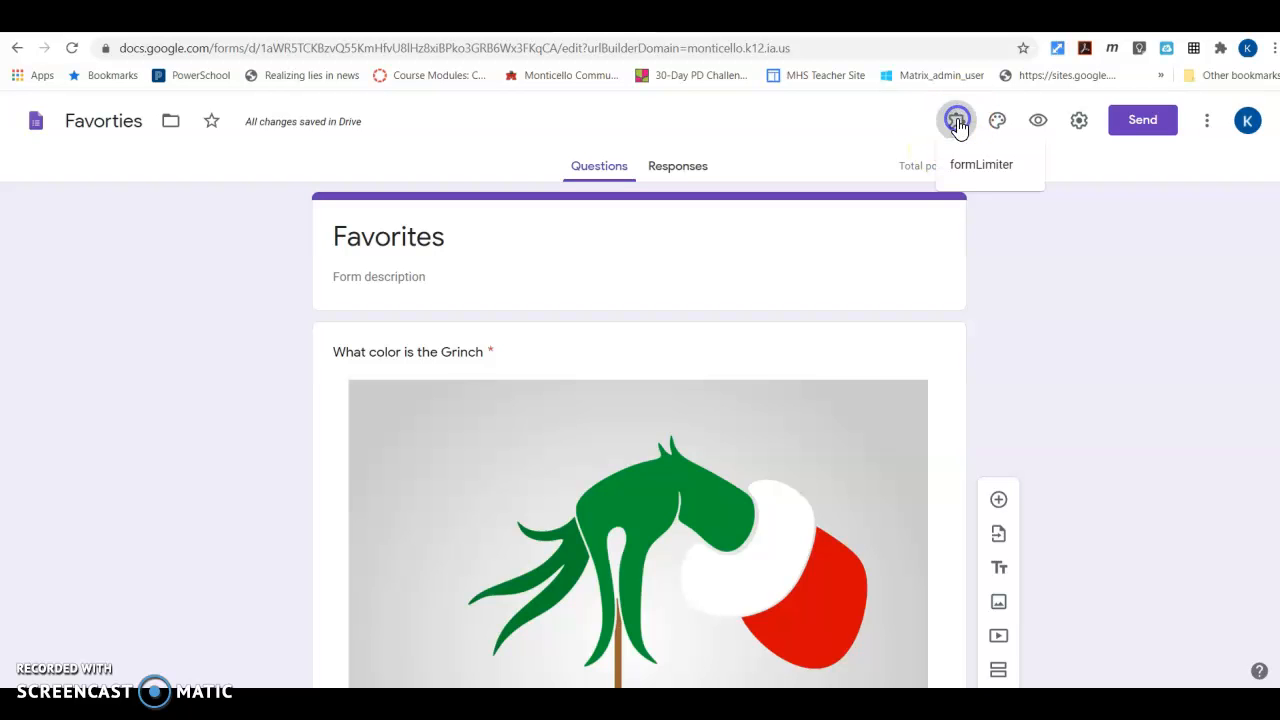
click(964, 172)
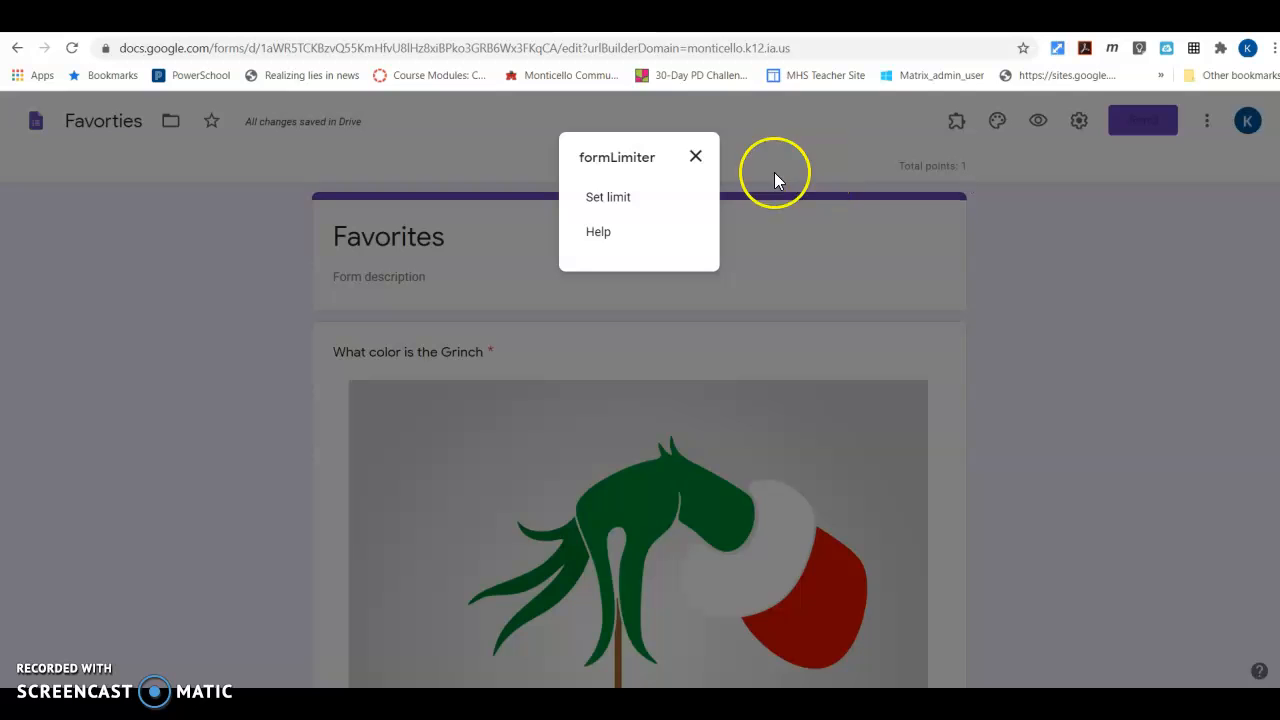
click(612, 197)
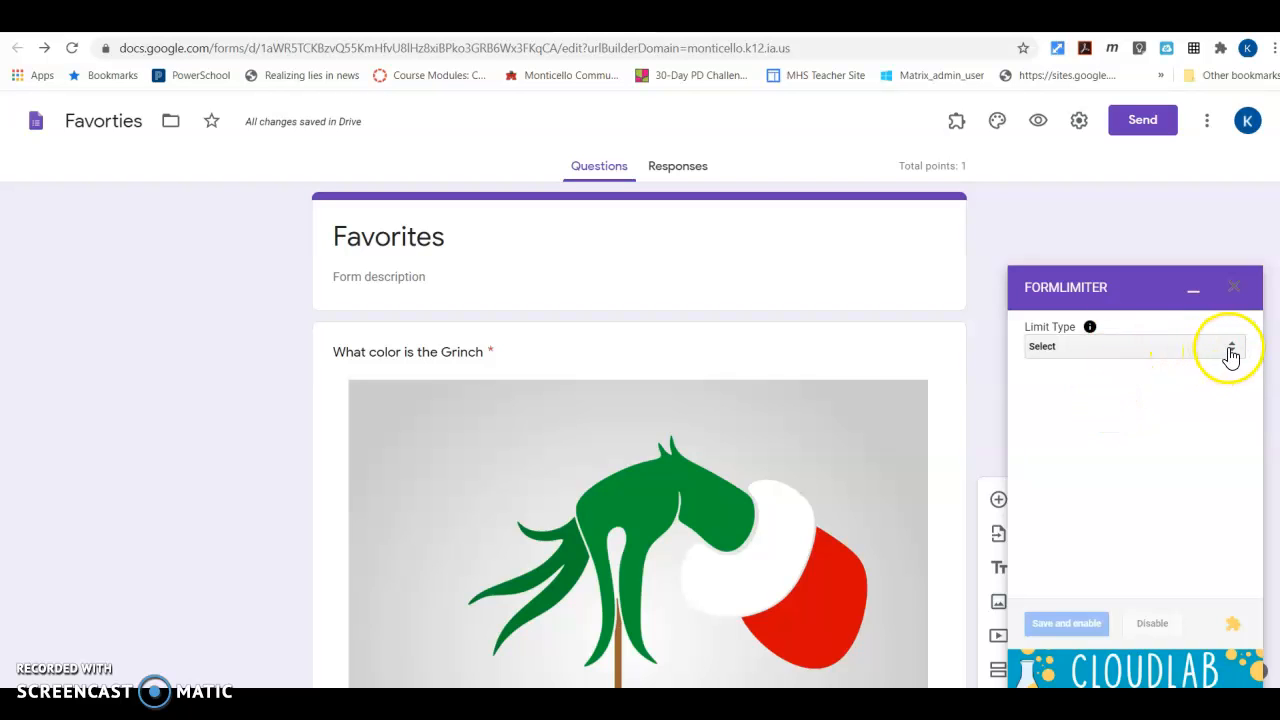
click(1231, 350)
click(1190, 377)
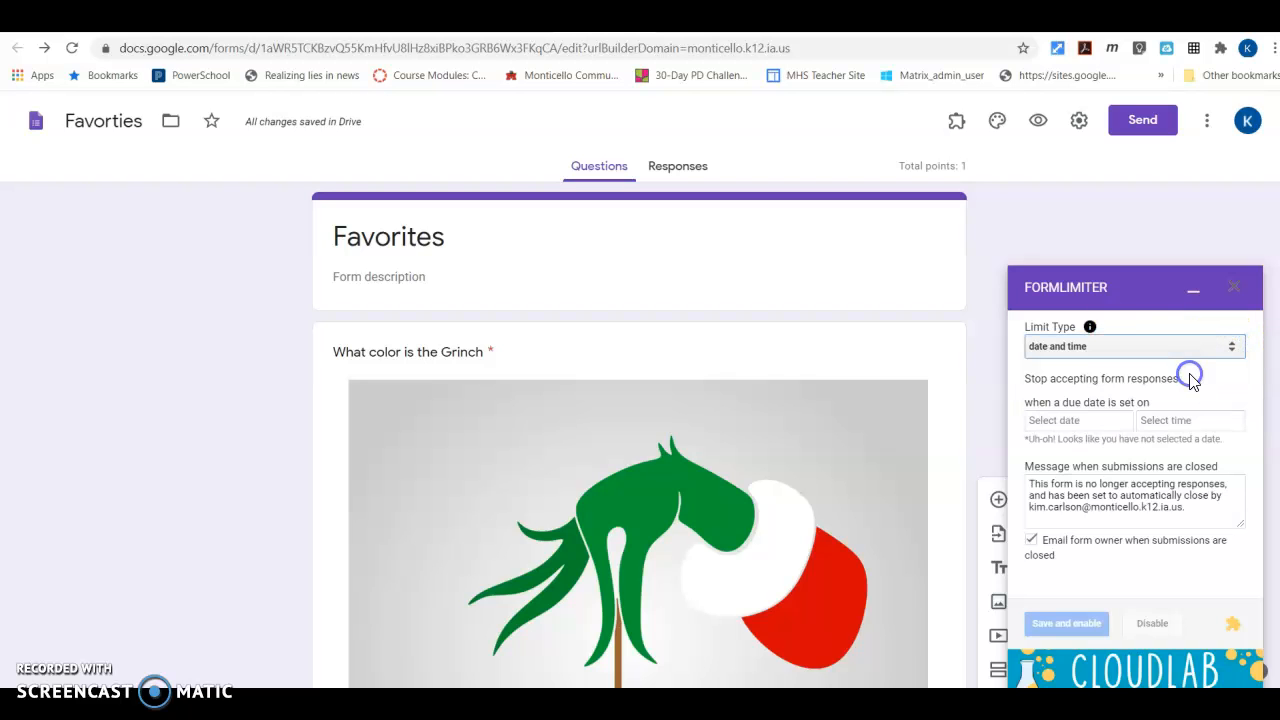
Set the form to stop accepting responses on 08/12/2020 at 3:00 PM, save and enable the limit, and minimize formLimiter
click(1070, 427)
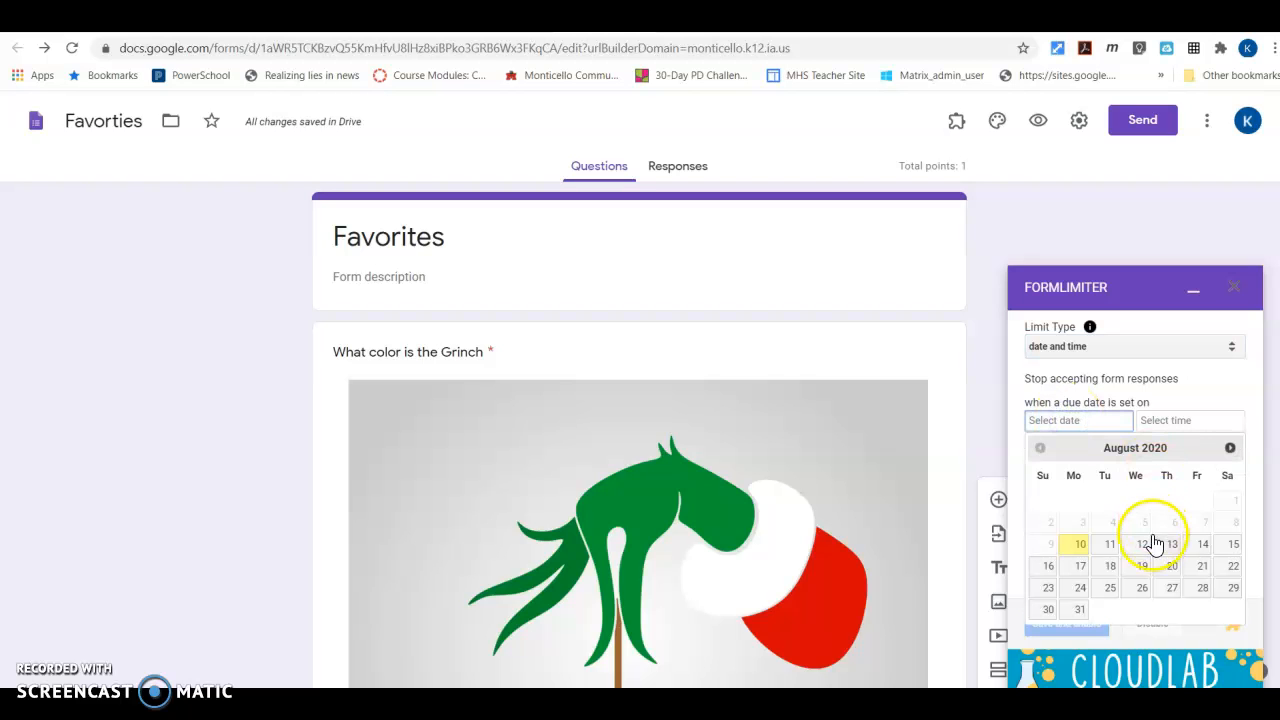
click(1143, 550)
click(1170, 422)
click(1097, 514)
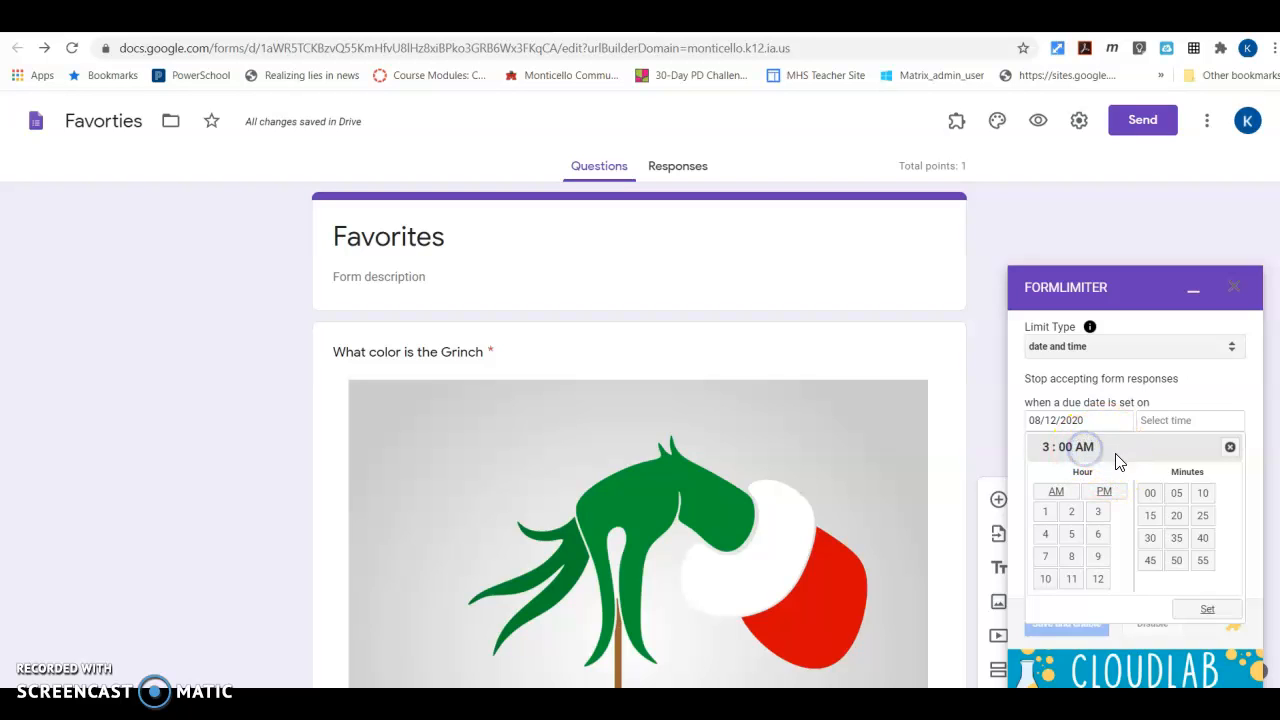
click(1106, 492)
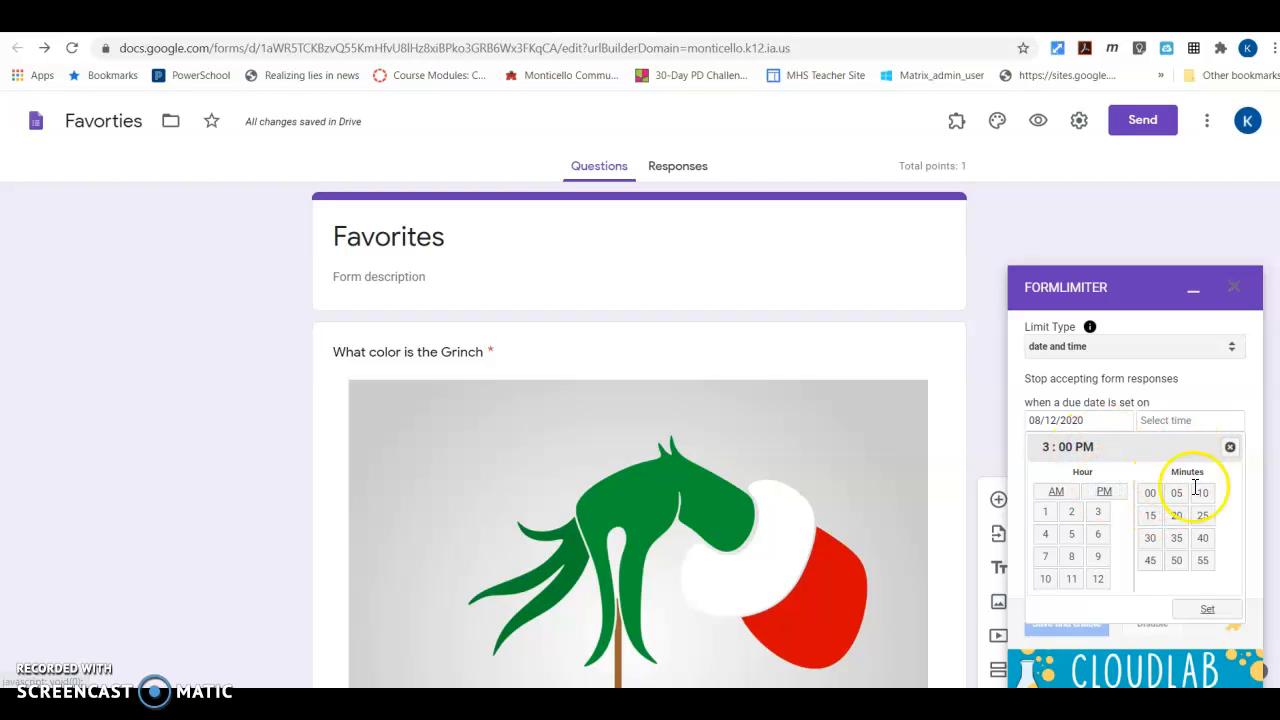
click(1200, 610)
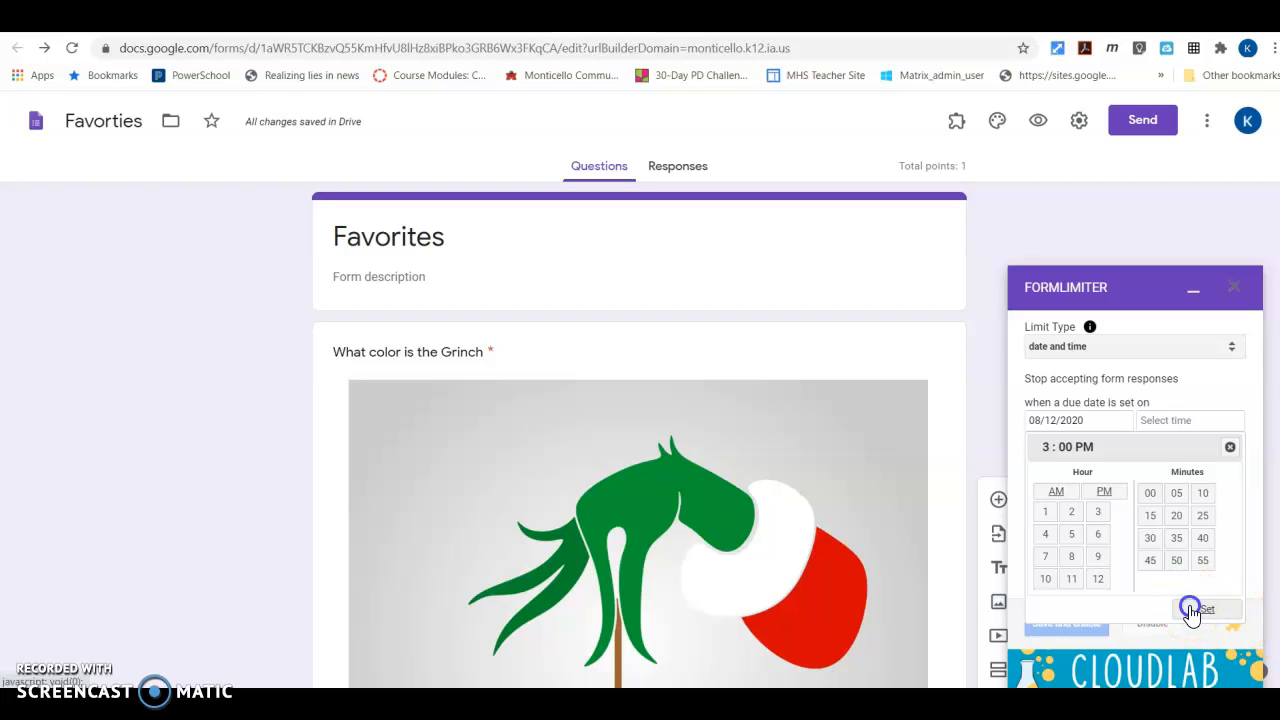
click(1065, 628)
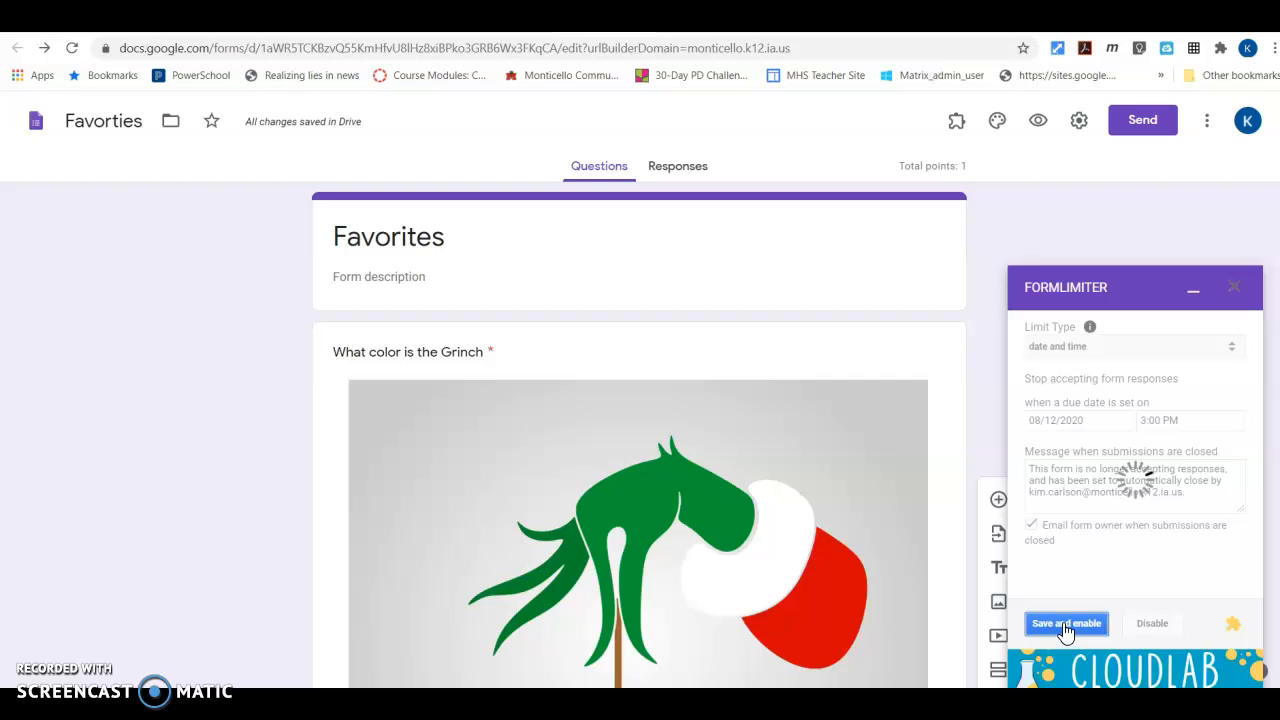
click(1192, 294)
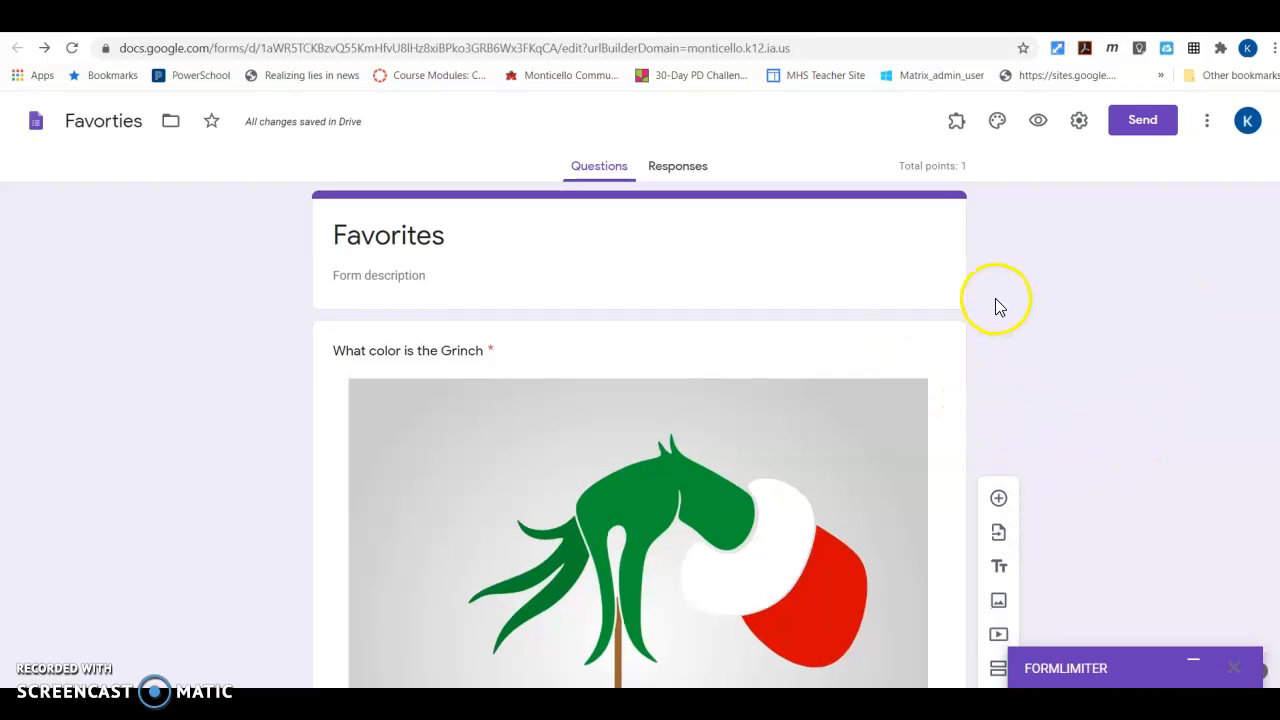
Look over the quiz questions and switch back to the Favorites assignment in Google Classroom
scroll(997, 306, down, 8)
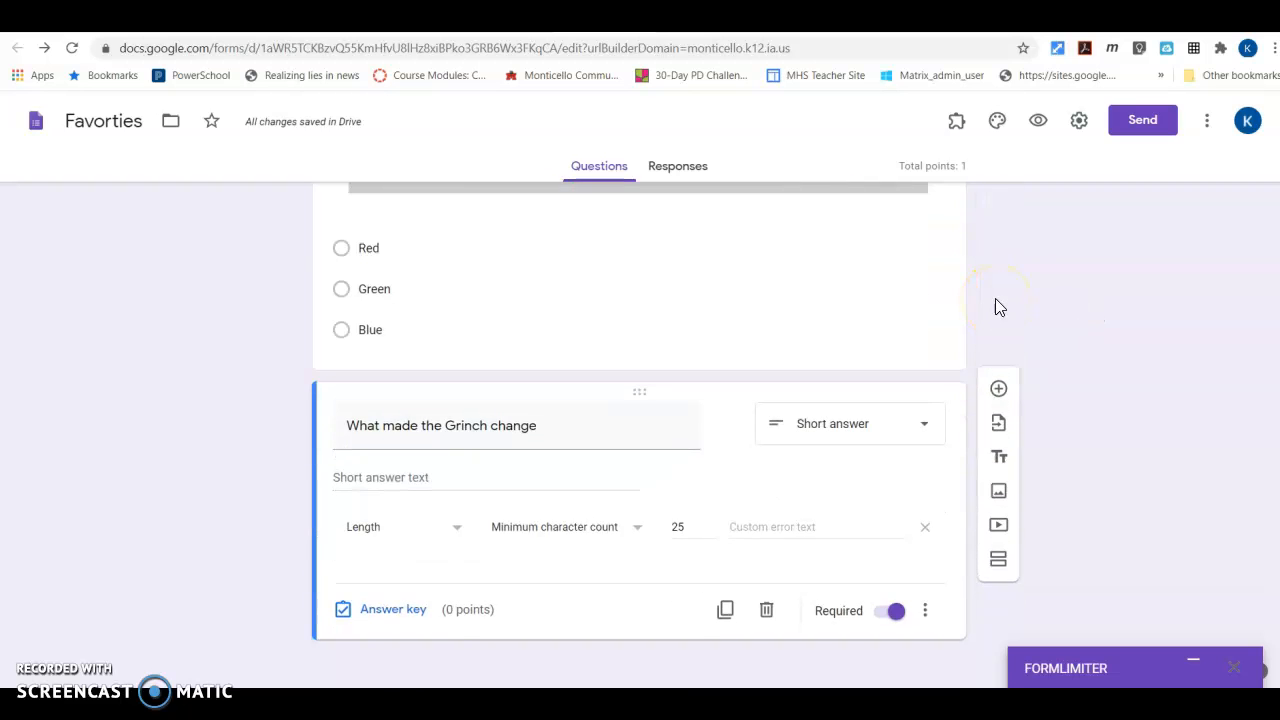
scroll(994, 252, up, 3)
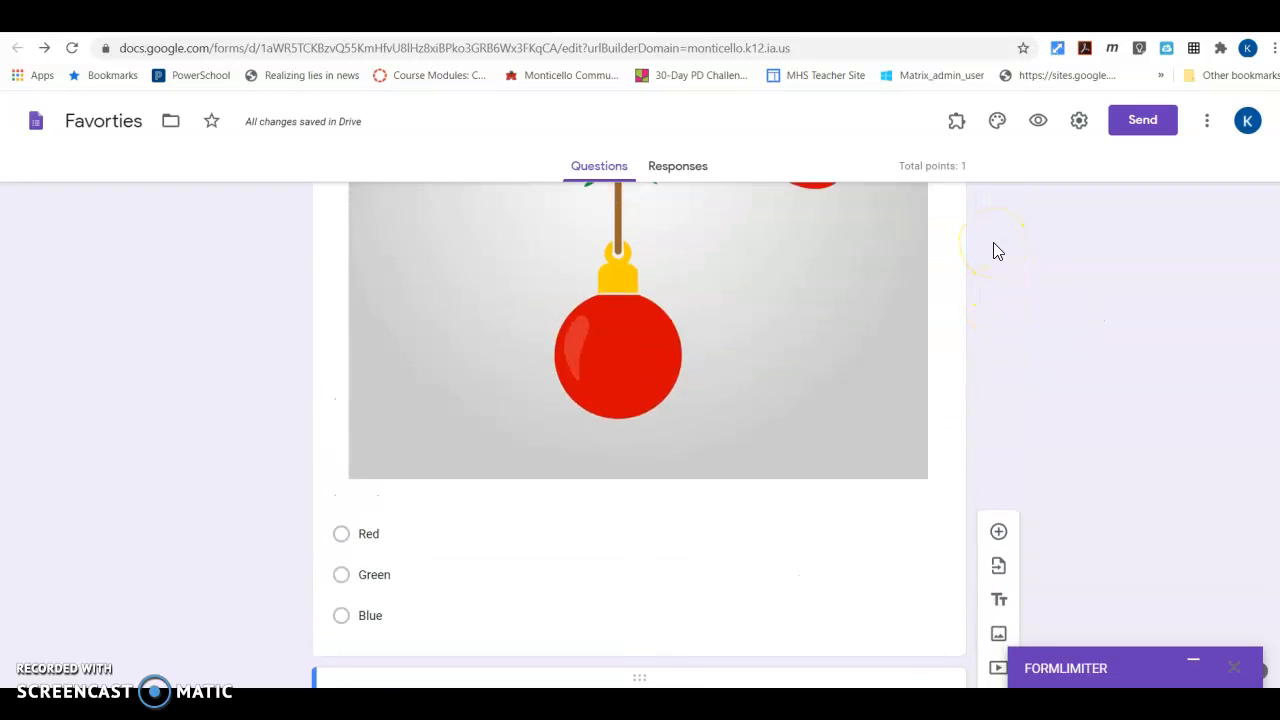
scroll(993, 250, up, 3)
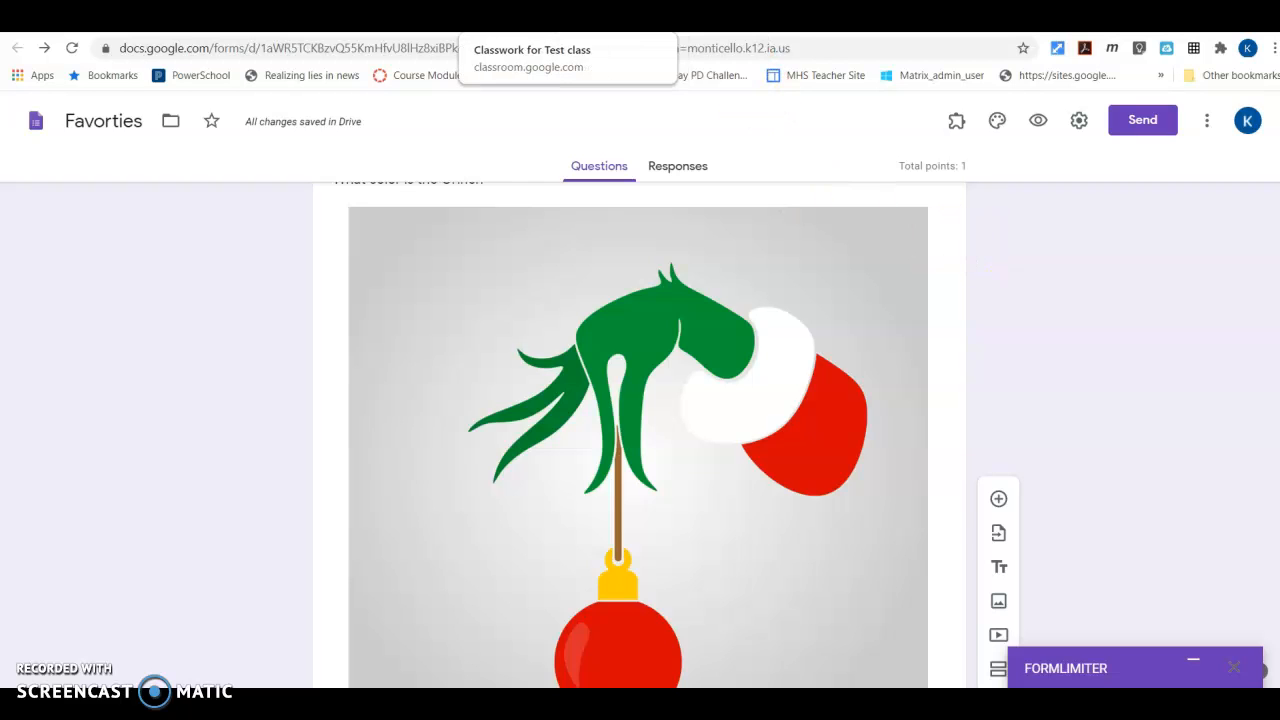
click(530, 18)
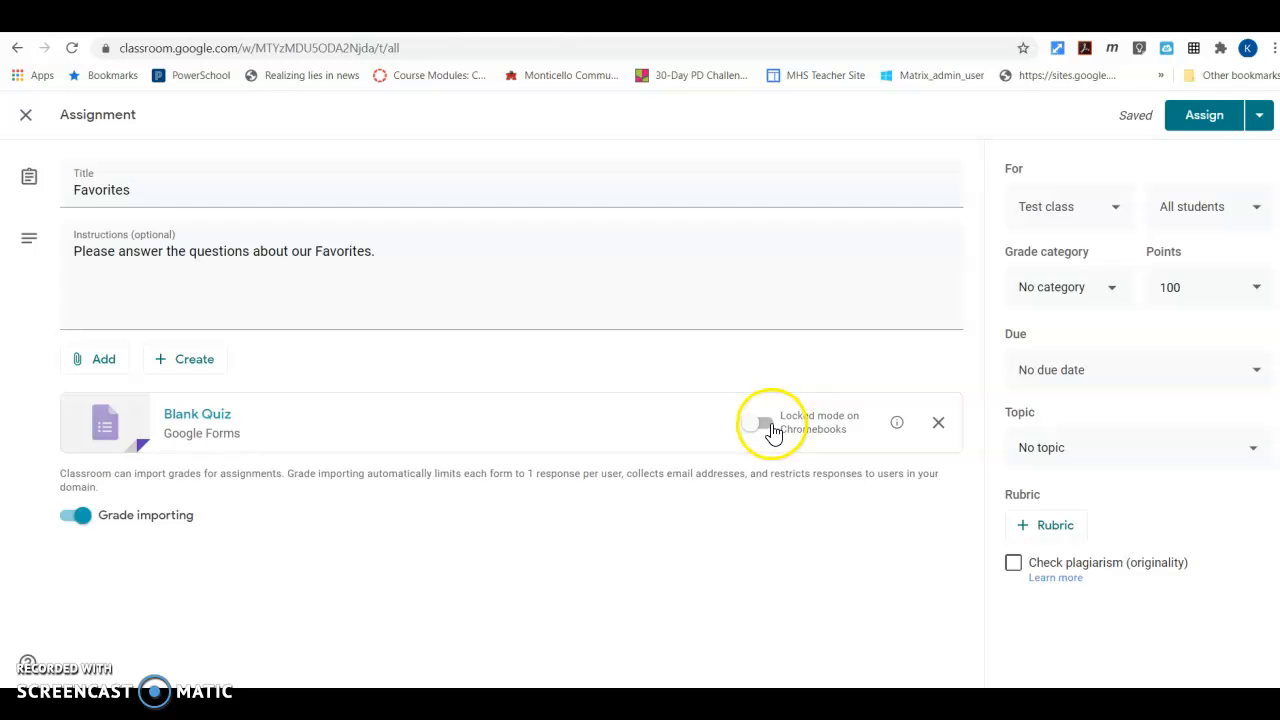
Turn on locked mode on Chromebooks for the attached Blank Quiz and set the assignment's grade category to Summative
click(763, 424)
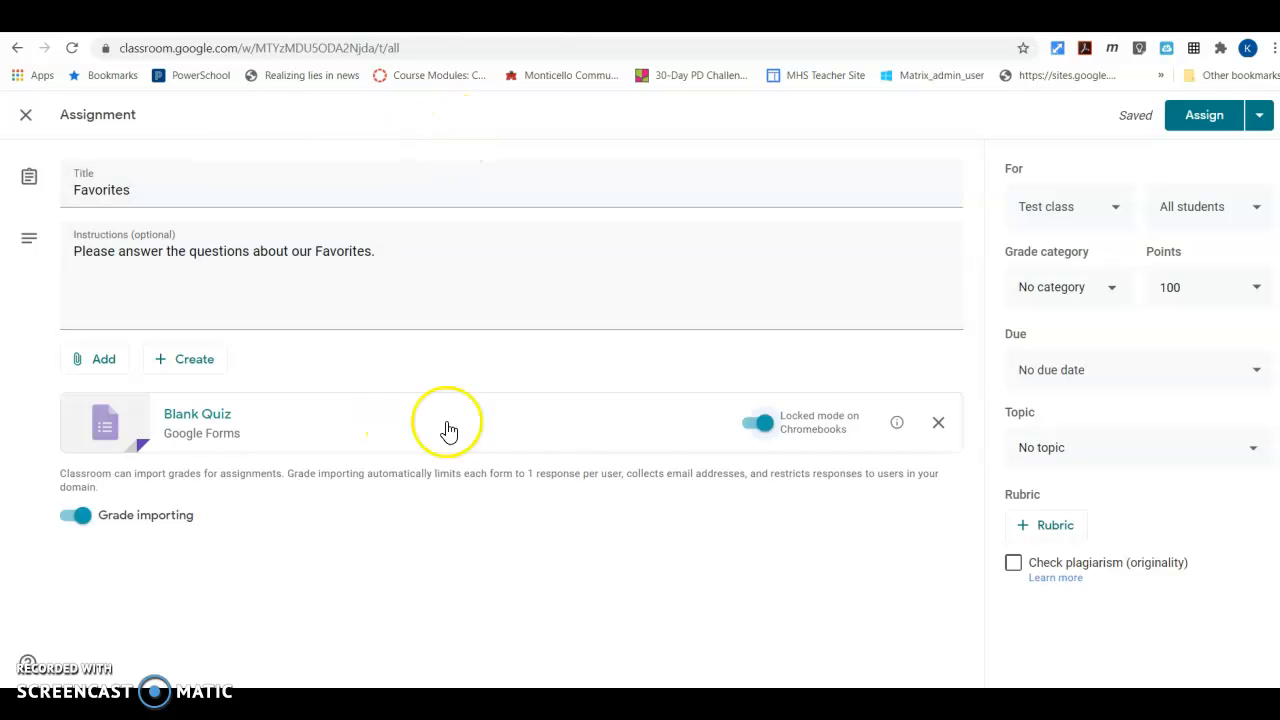
click(1103, 208)
click(1103, 208)
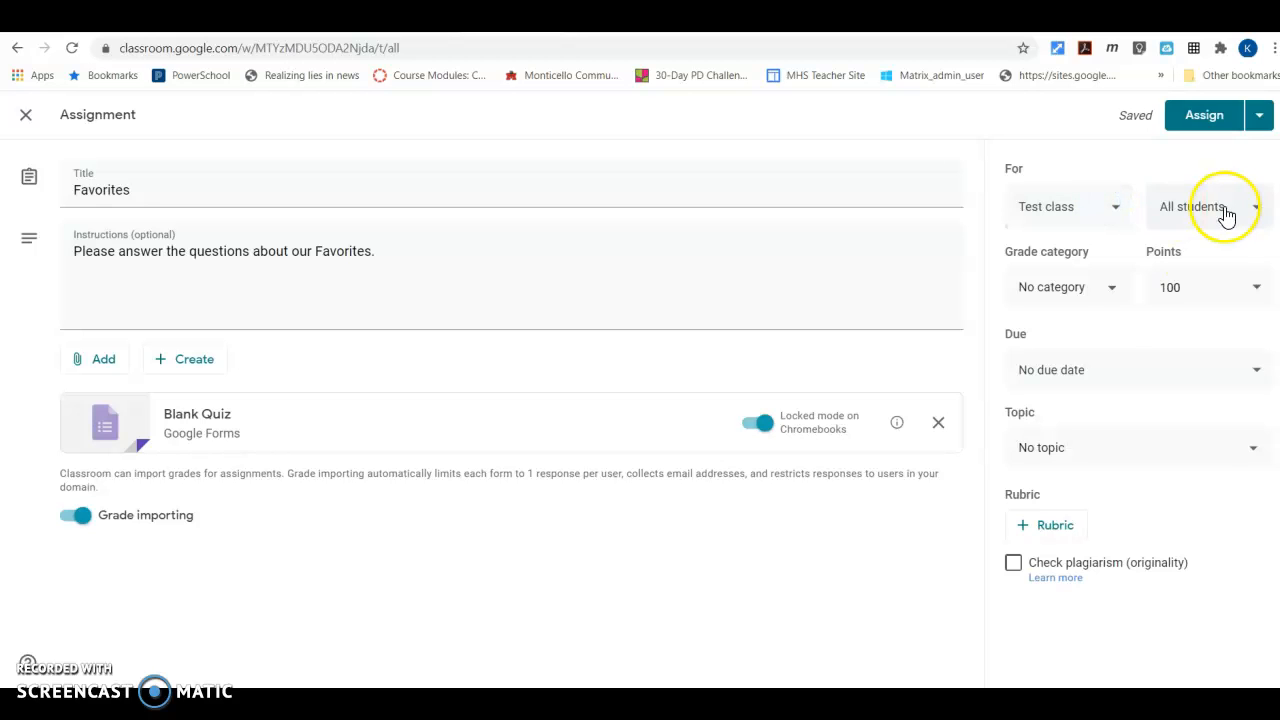
click(1101, 292)
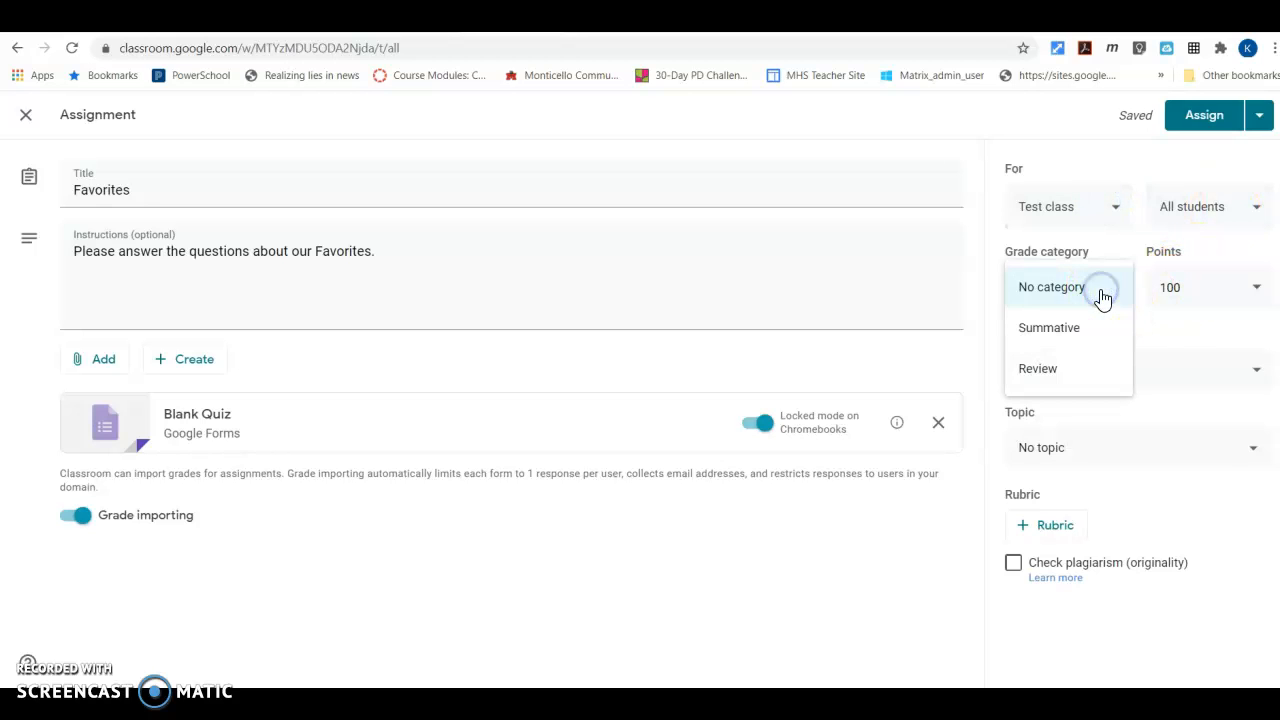
click(1064, 332)
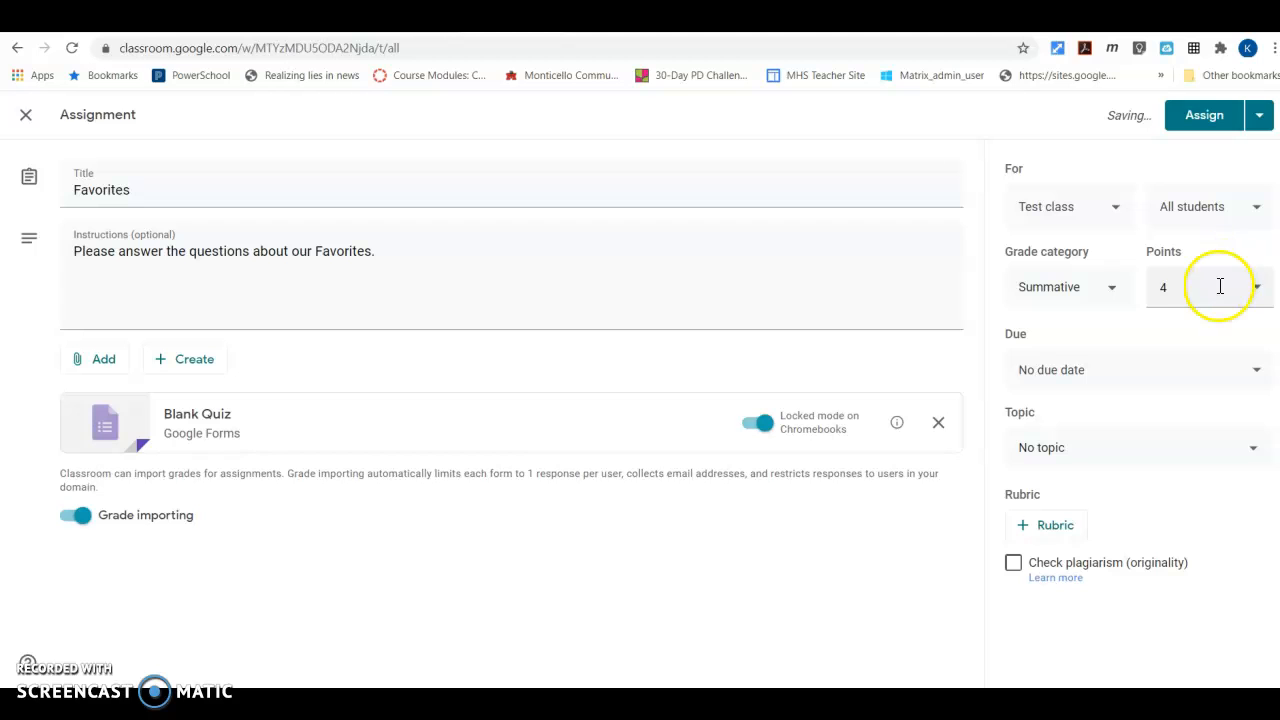
Set the assignment's due date to Aug 12, 2020 and the due time to 3:00 PM
click(1054, 372)
click(1059, 443)
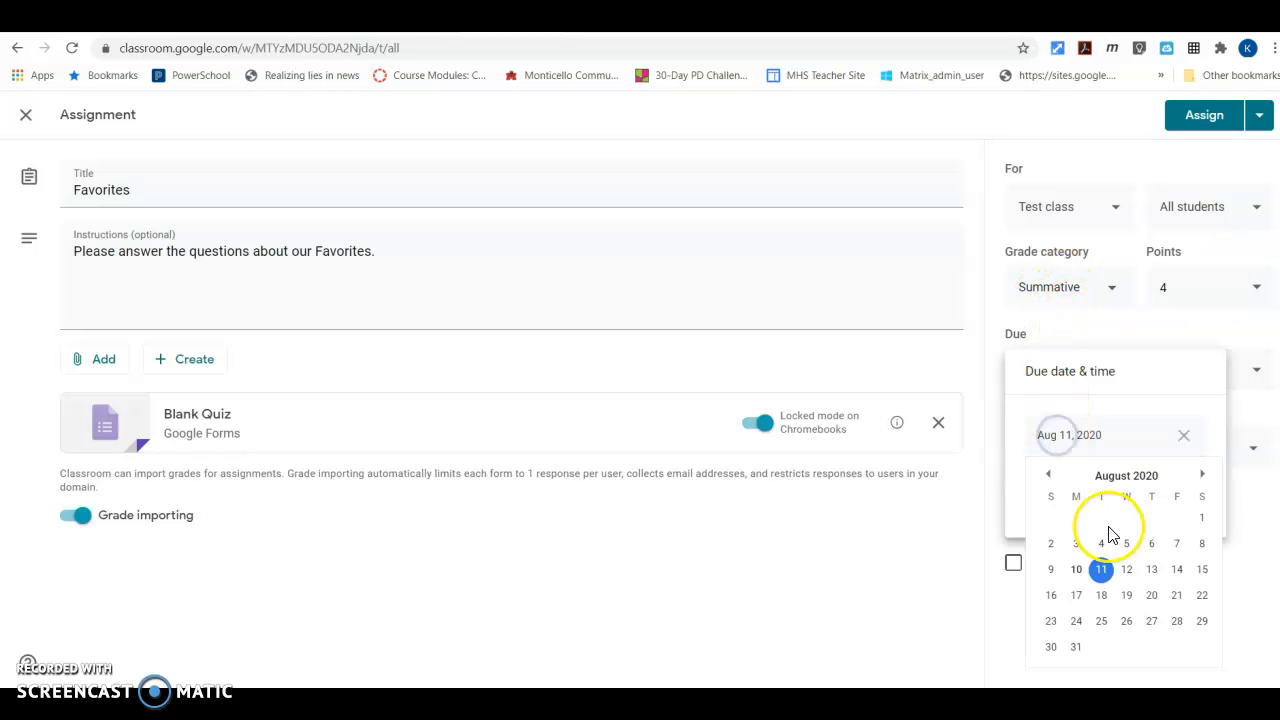
click(1127, 569)
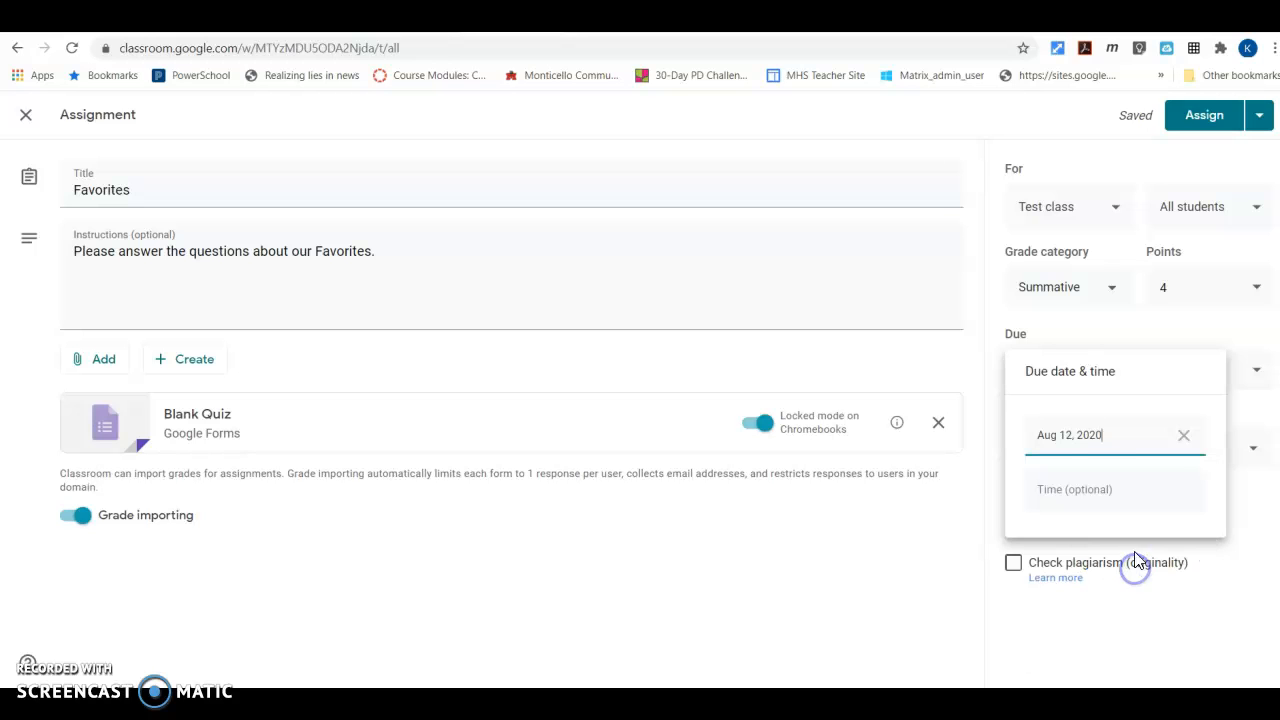
click(1063, 490)
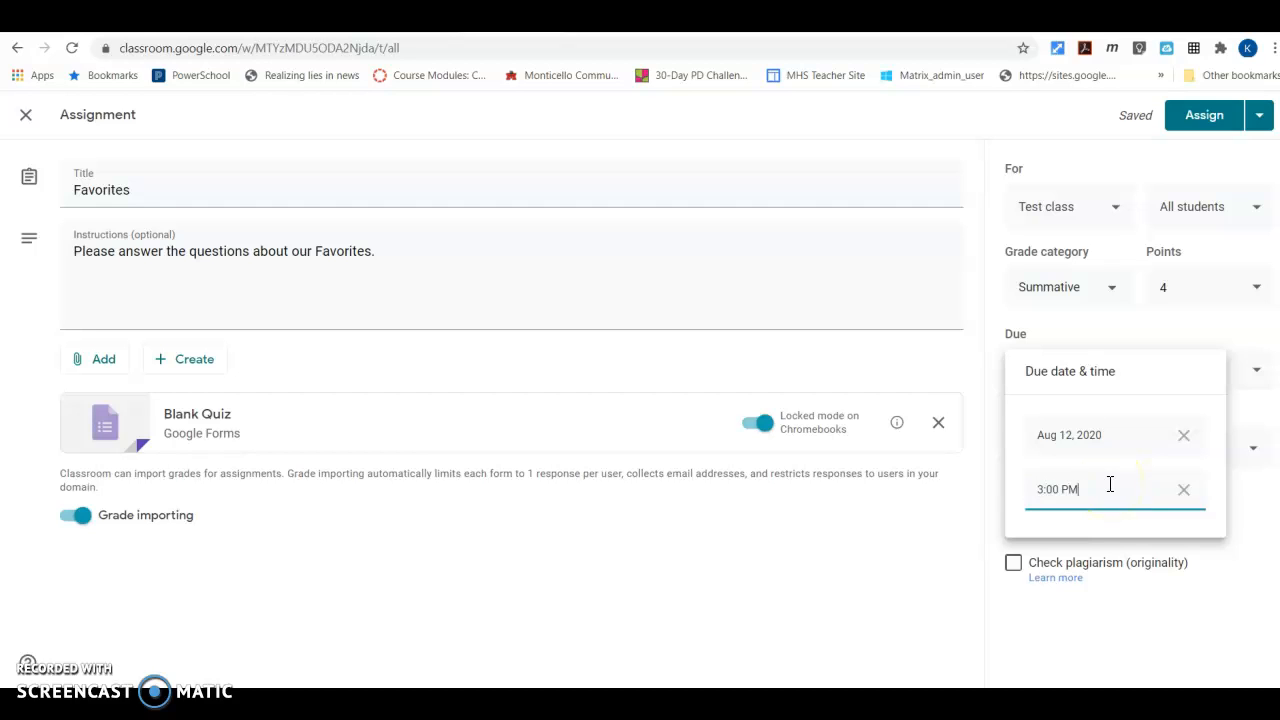
click(1123, 629)
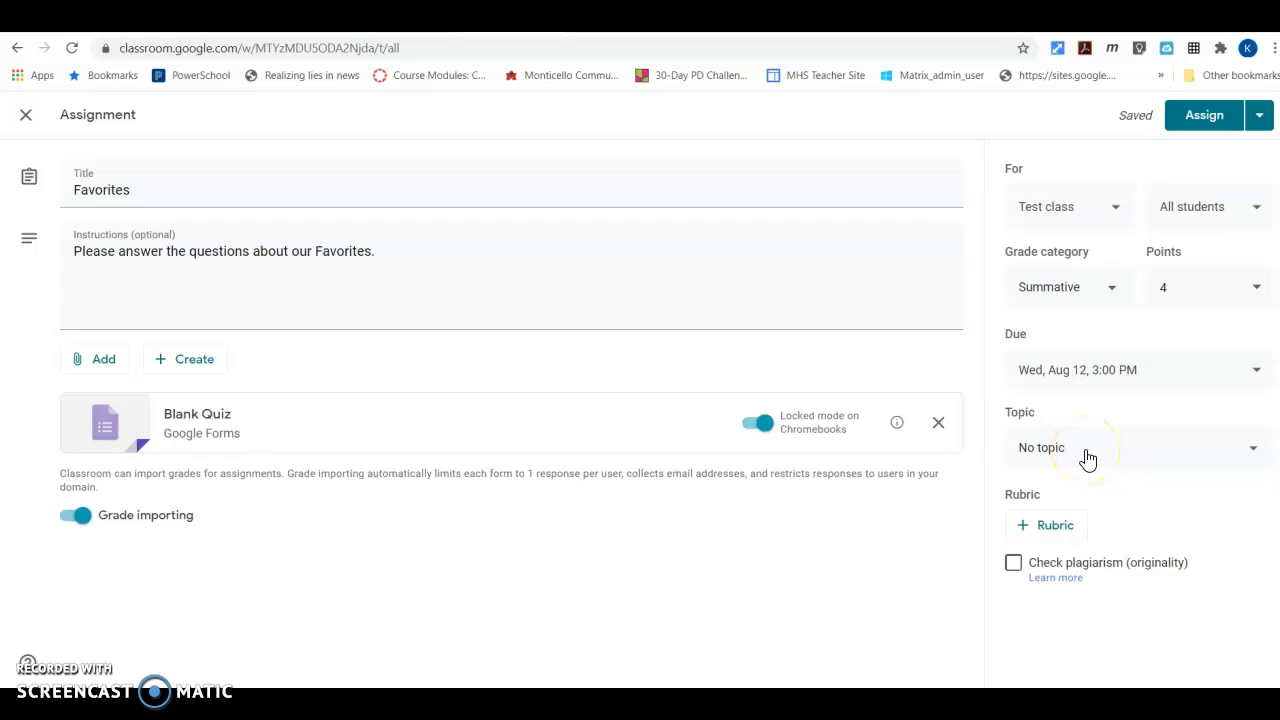
Check the available topics, keep the assignment at No topic, and assign it to all students in Test class
click(1087, 455)
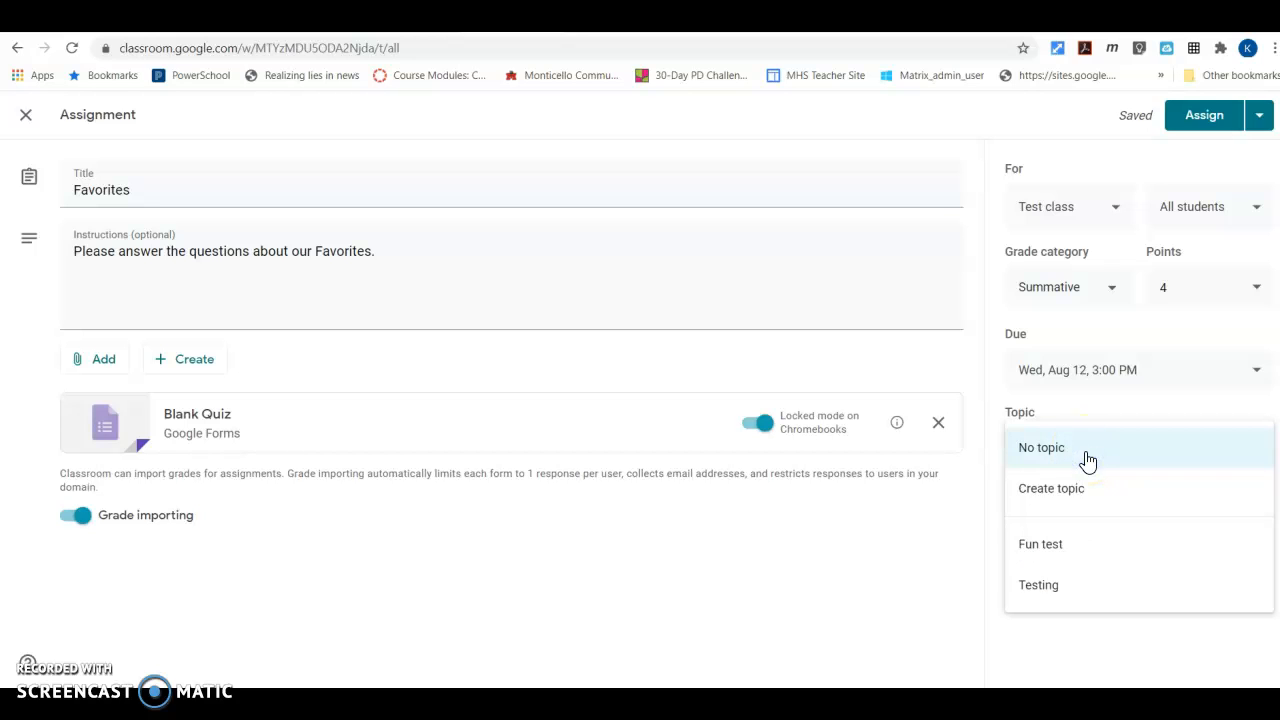
click(993, 410)
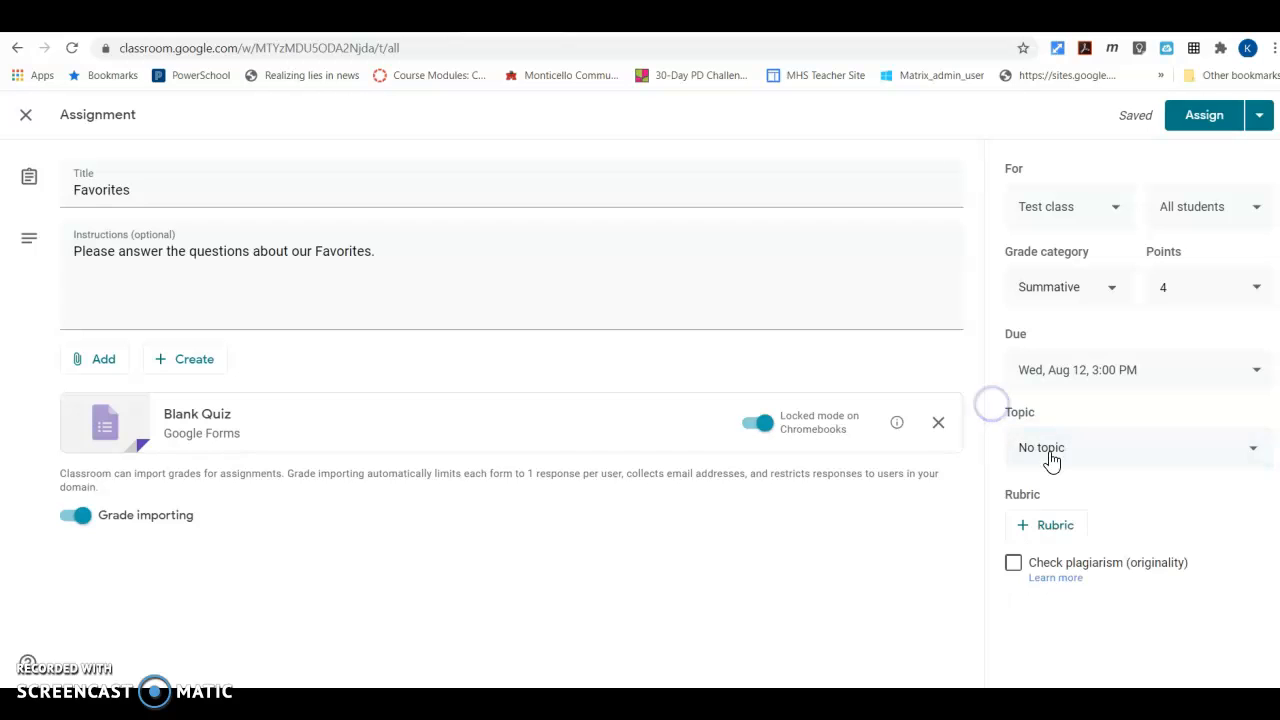
click(1193, 125)
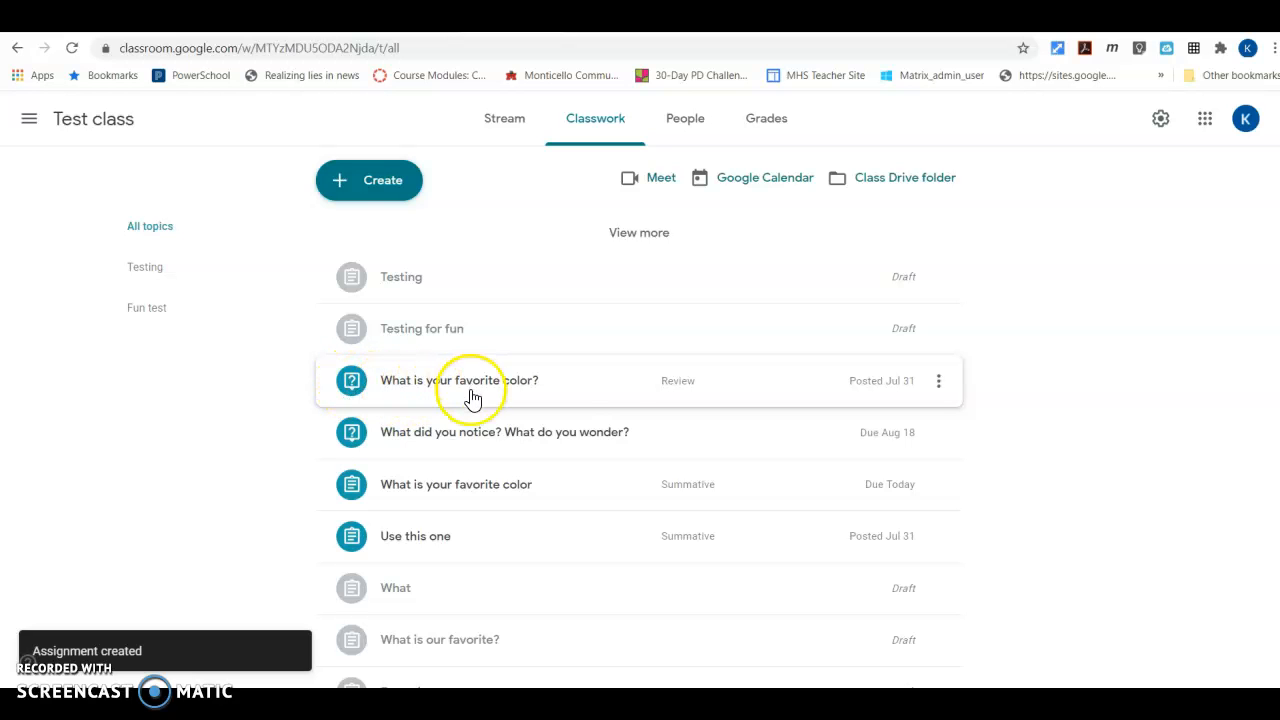
Look through the Test class classwork list for the posted Favorites assignment and the items under the Testing and Fun test topics
scroll(473, 399, down, 3)
scroll(473, 399, down, 2)
scroll(473, 399, up, 3)
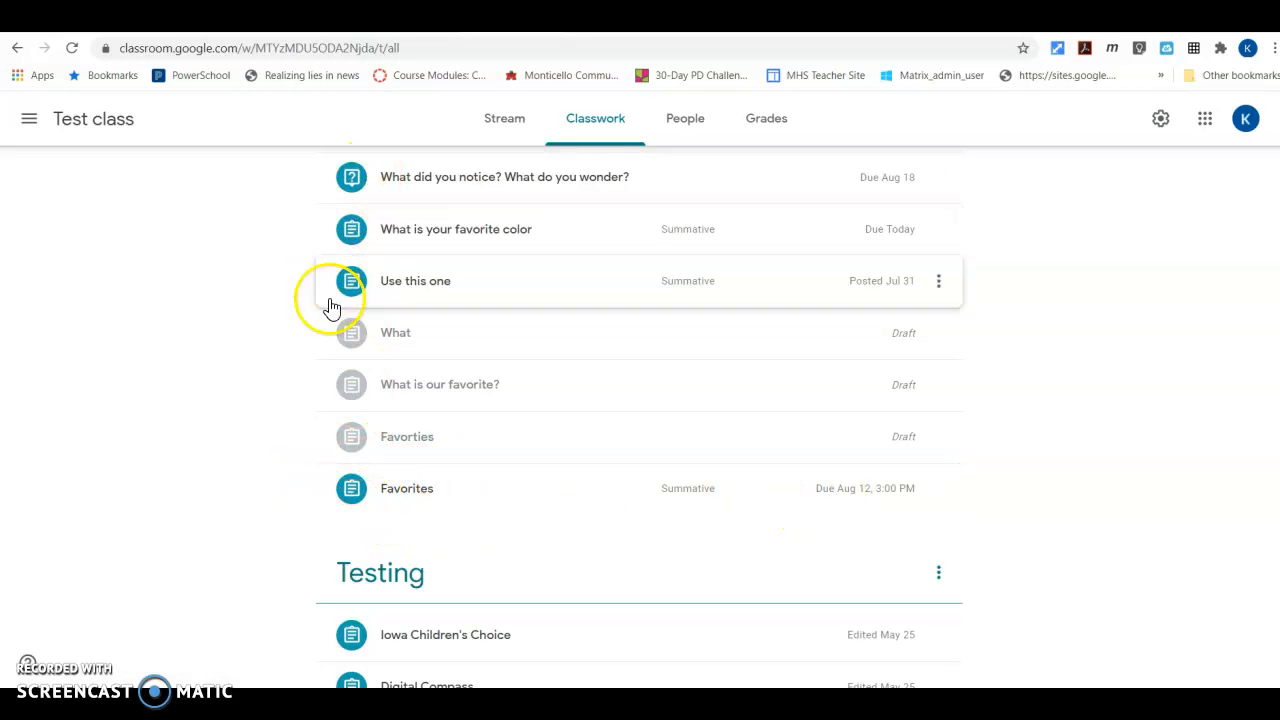
scroll(423, 451, up, 2)
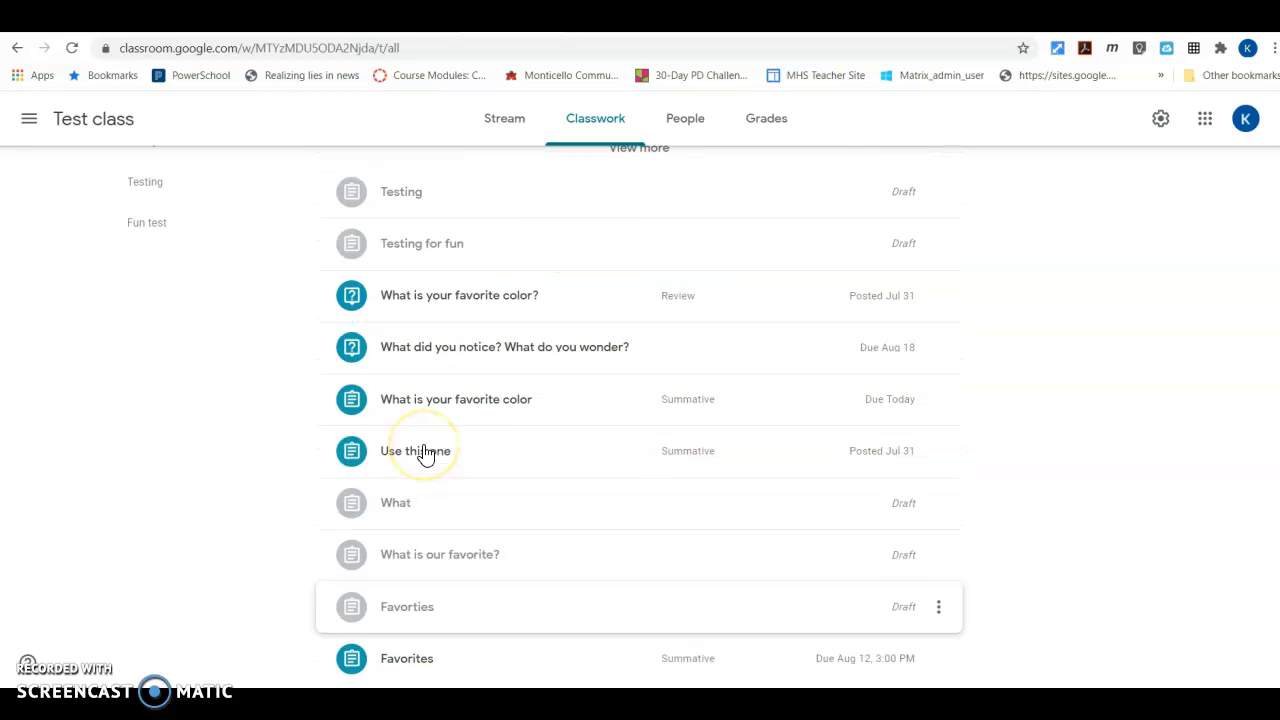
scroll(425, 453, up, 1)
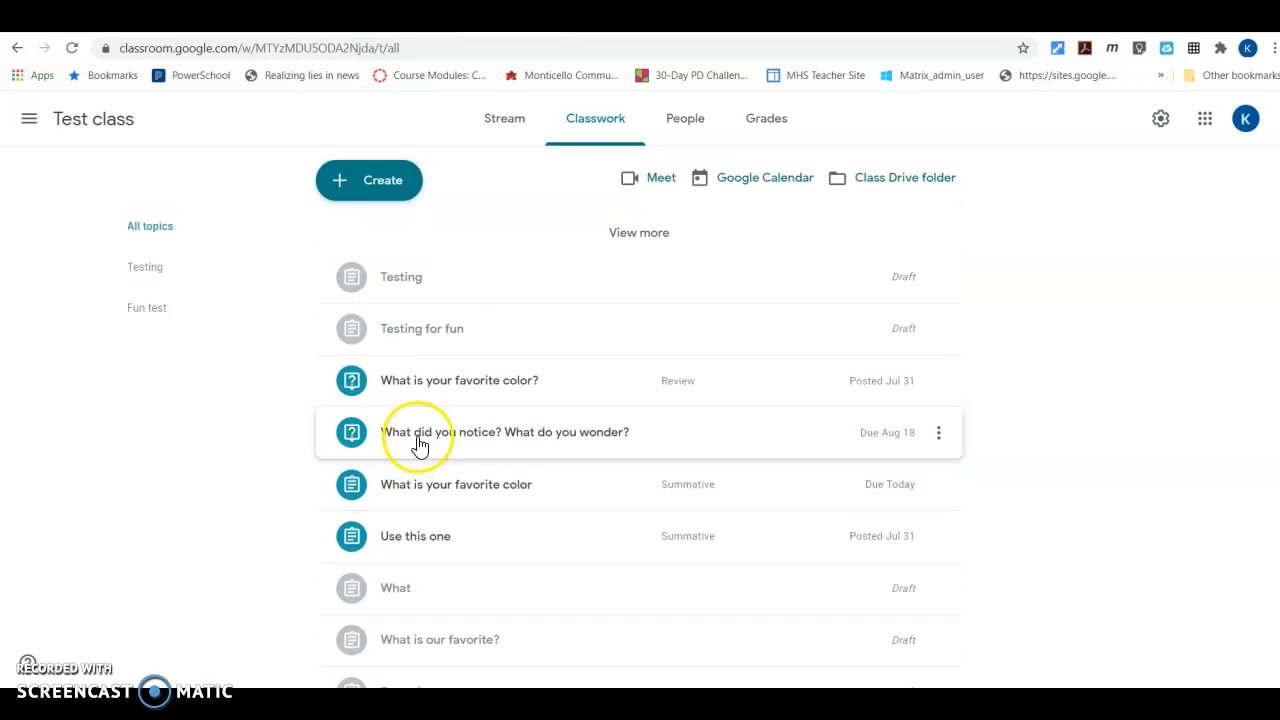
scroll(418, 445, down, 2)
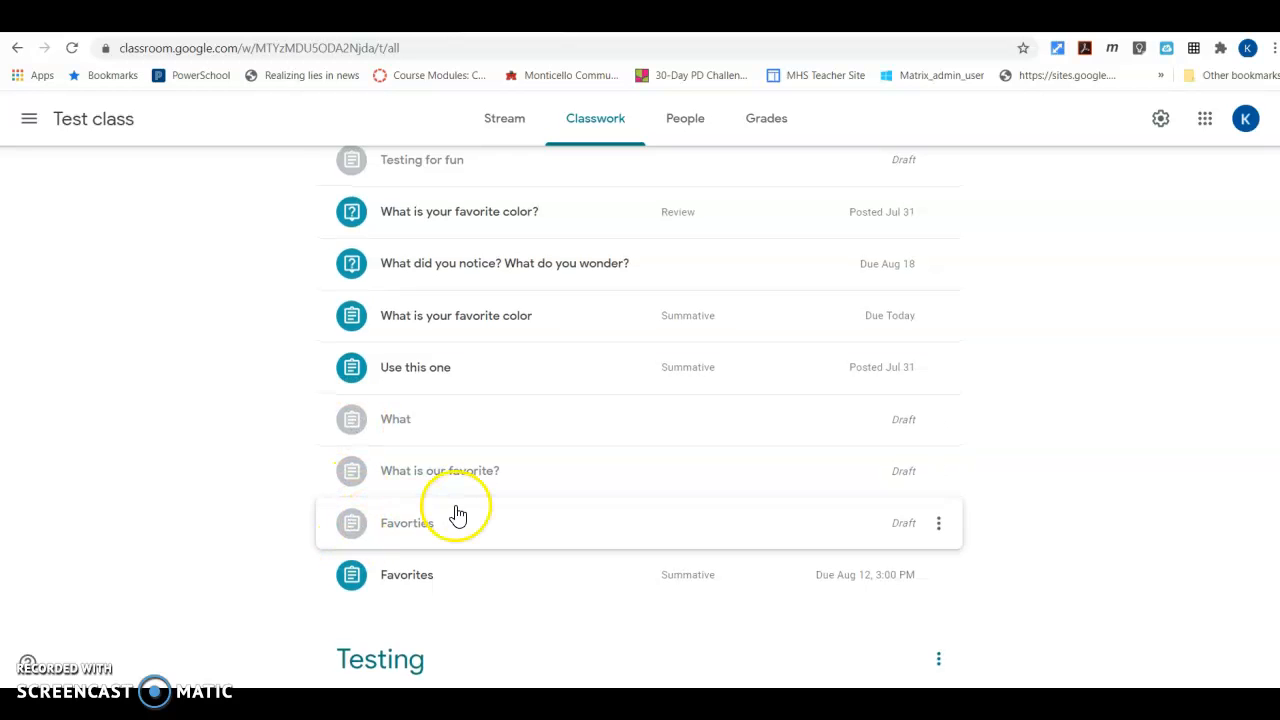
scroll(457, 514, up, 2)
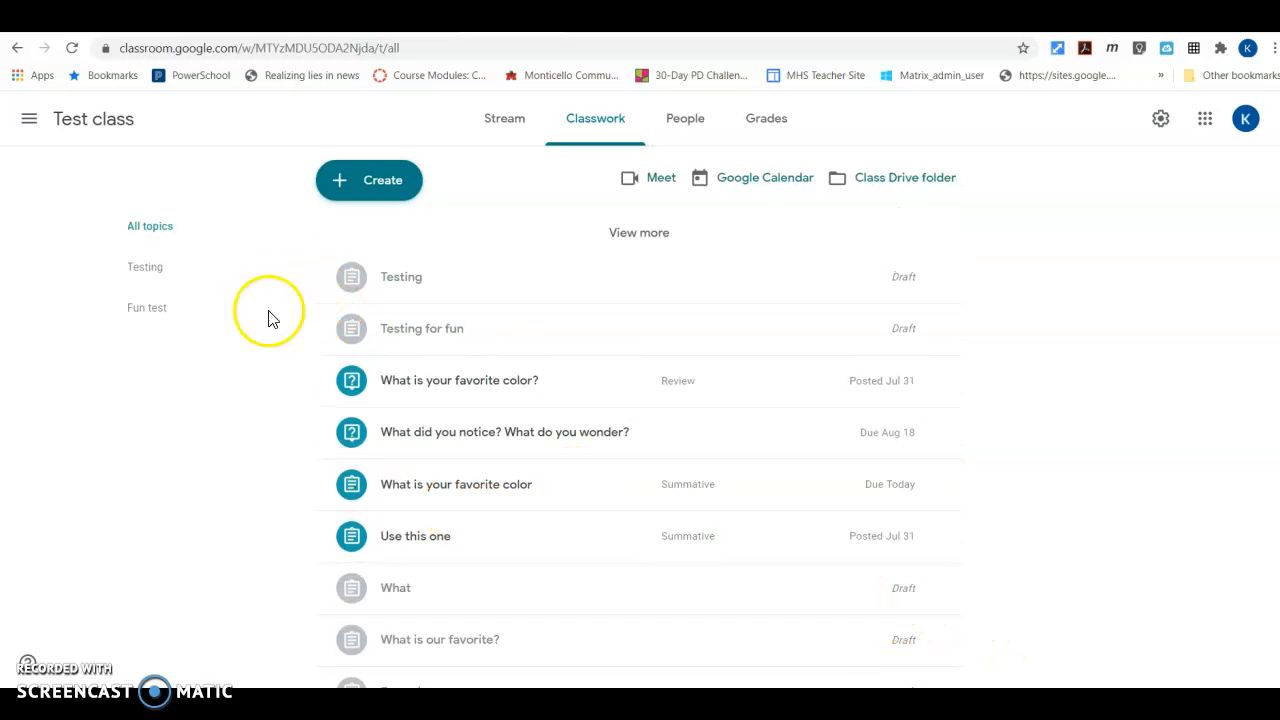
scroll(450, 314, down, 5)
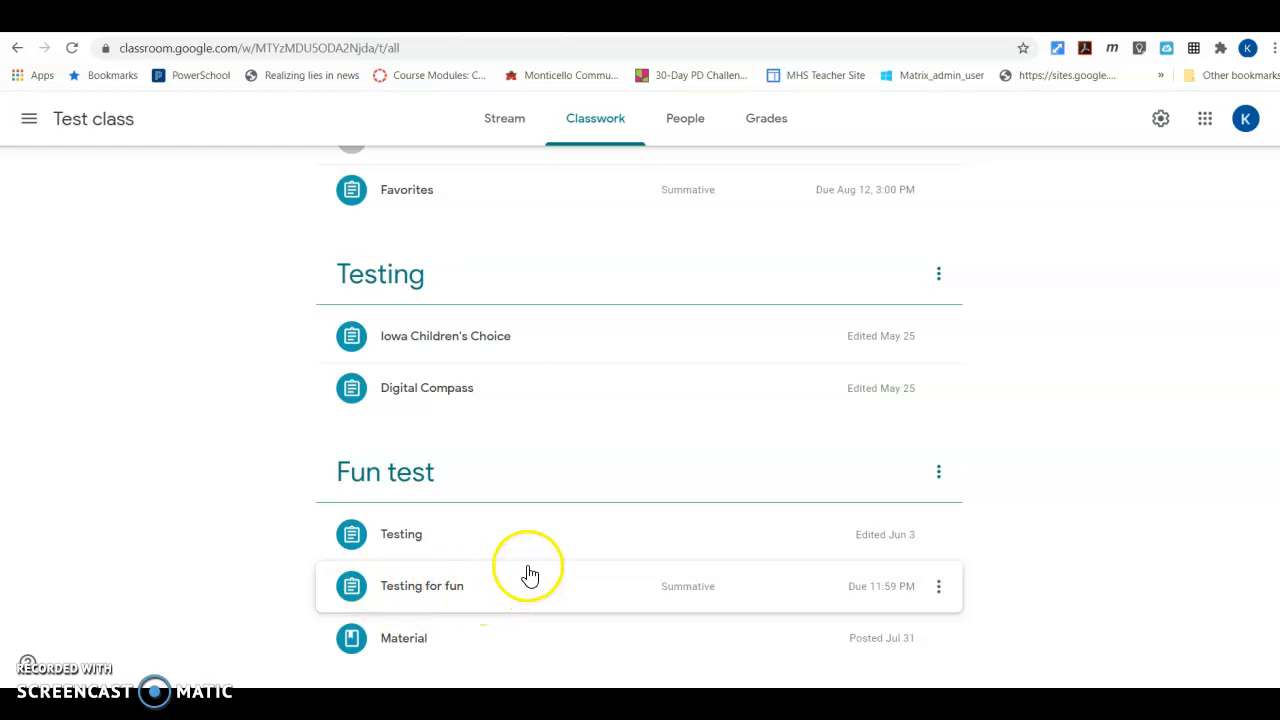
scroll(527, 558, up, 10)
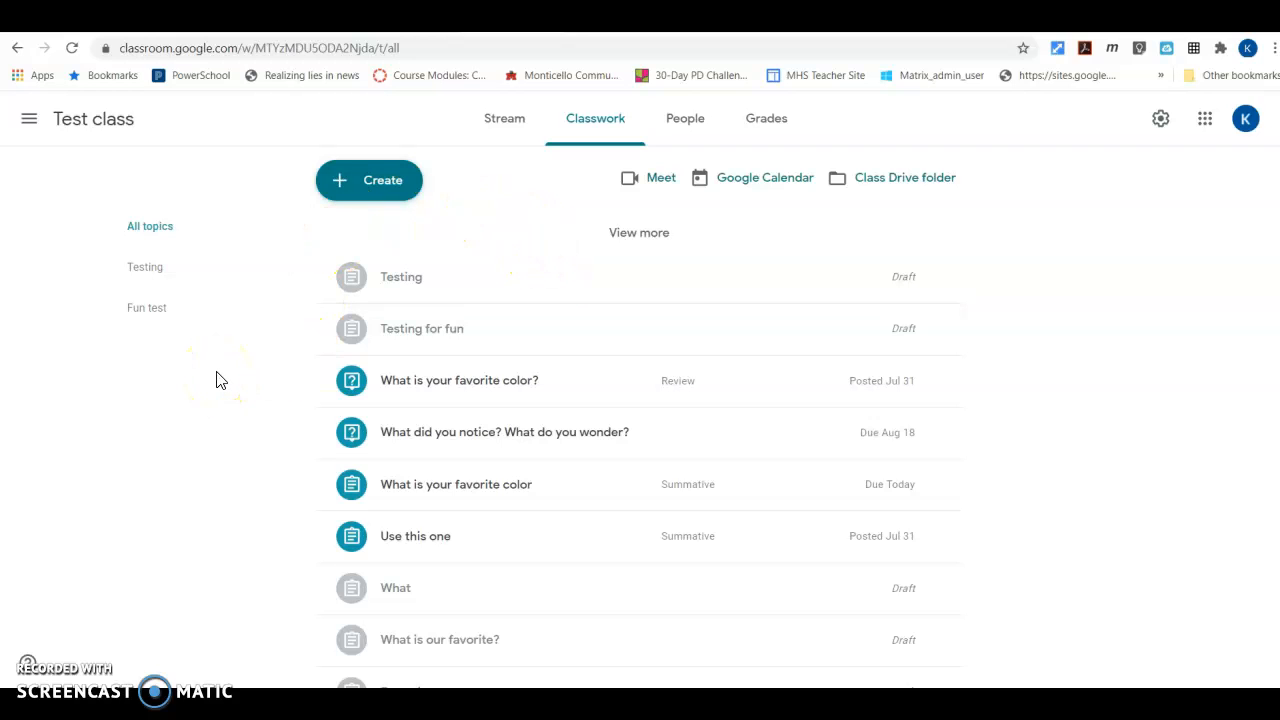
scroll(220, 380, down, 5)
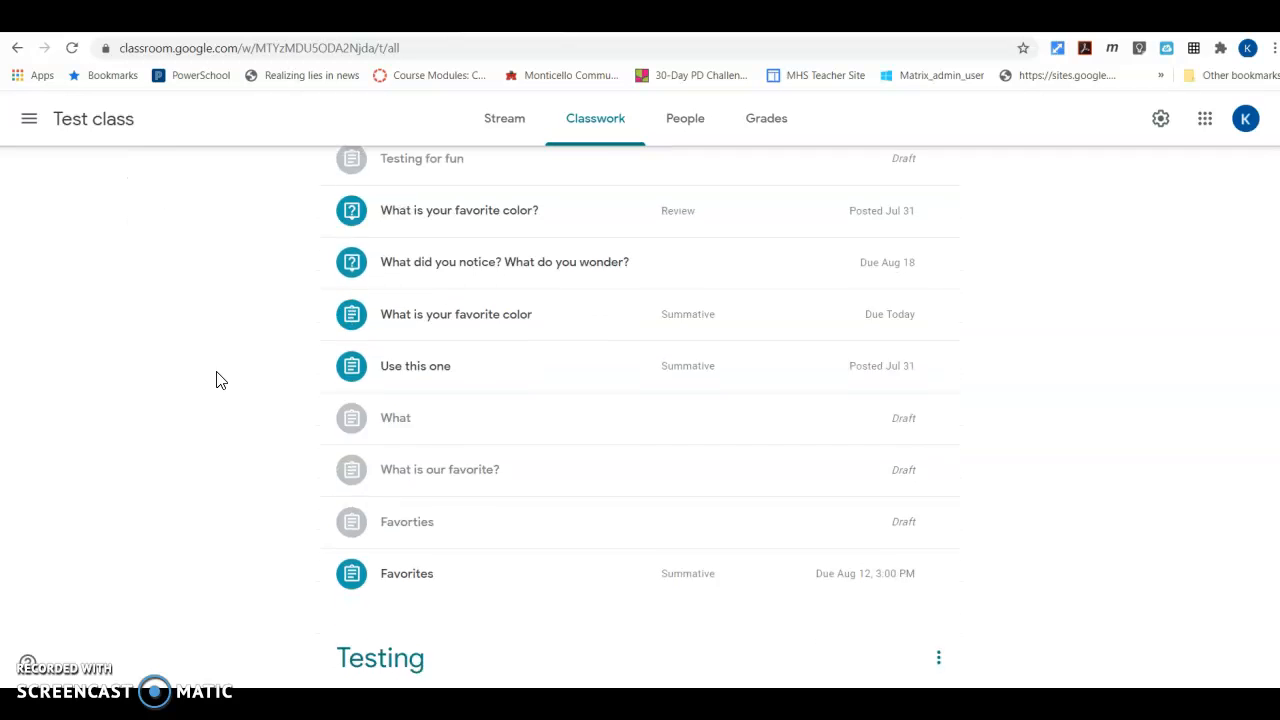
scroll(220, 380, up, 6)
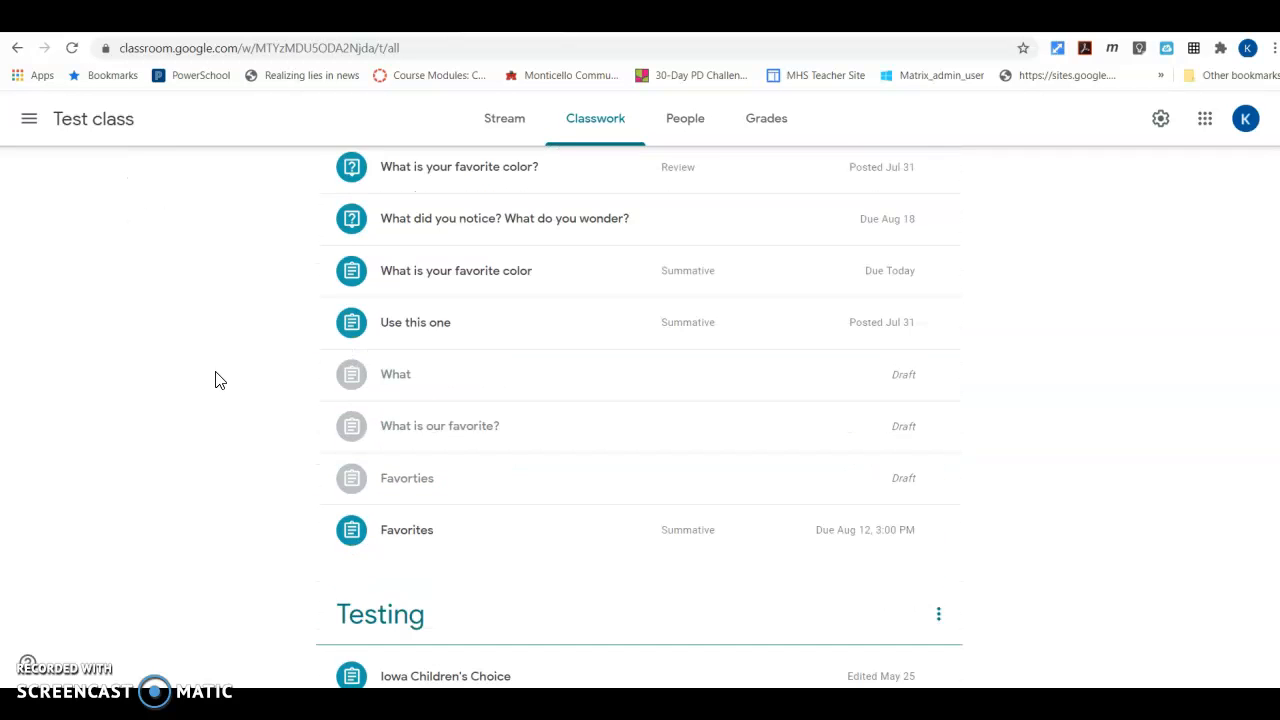